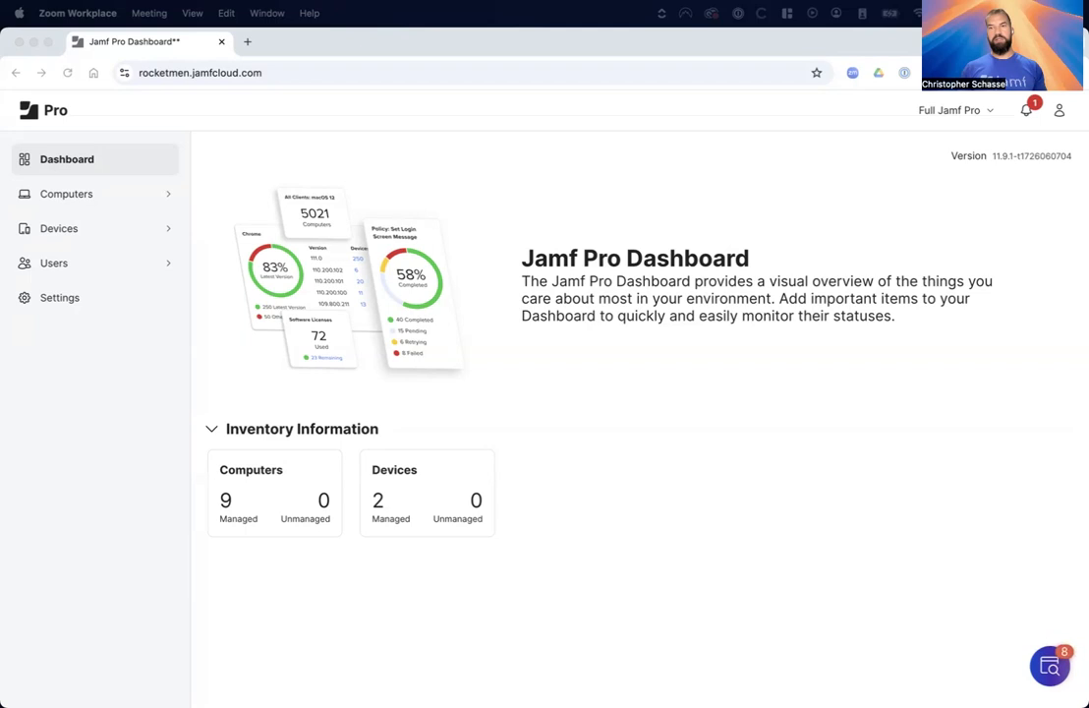
# Step: Create a new macOS configuration profile named Restrict macOS Sequoia Upgrade
pyautogui.click(78, 194)
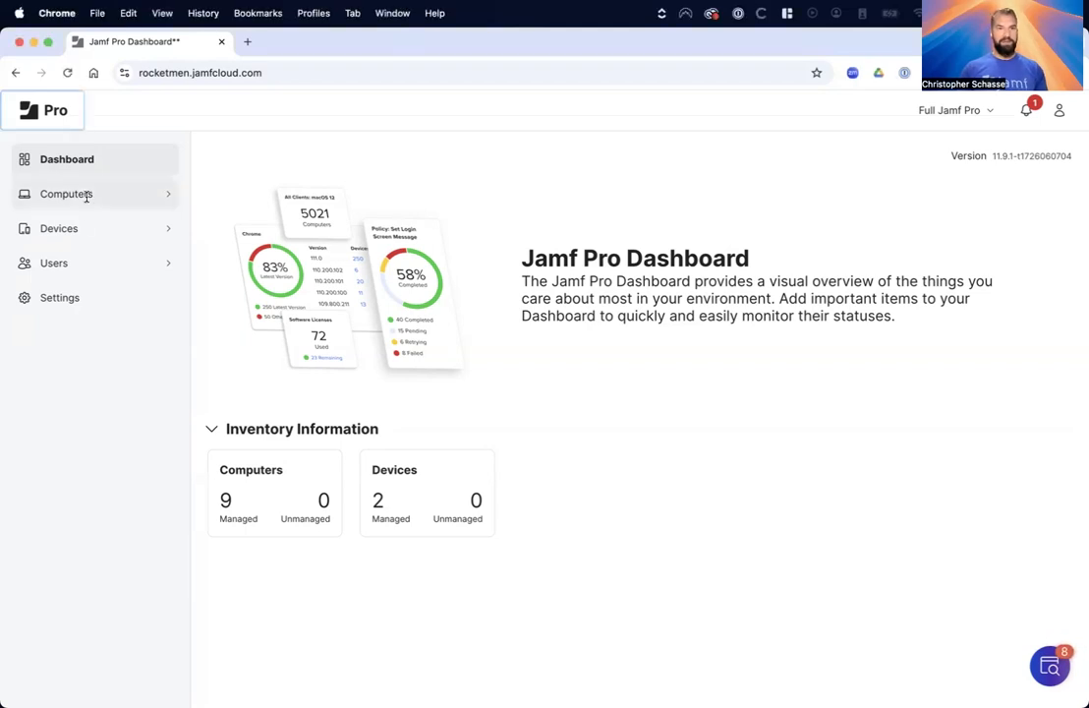
pyautogui.click(103, 409)
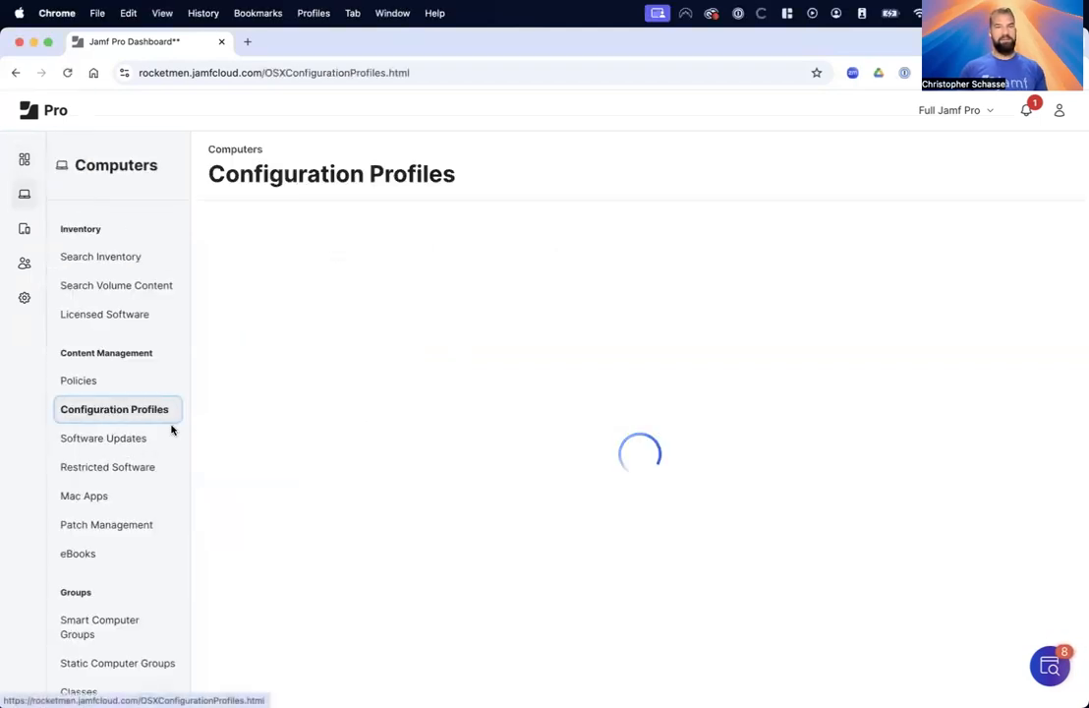
pyautogui.click(887, 224)
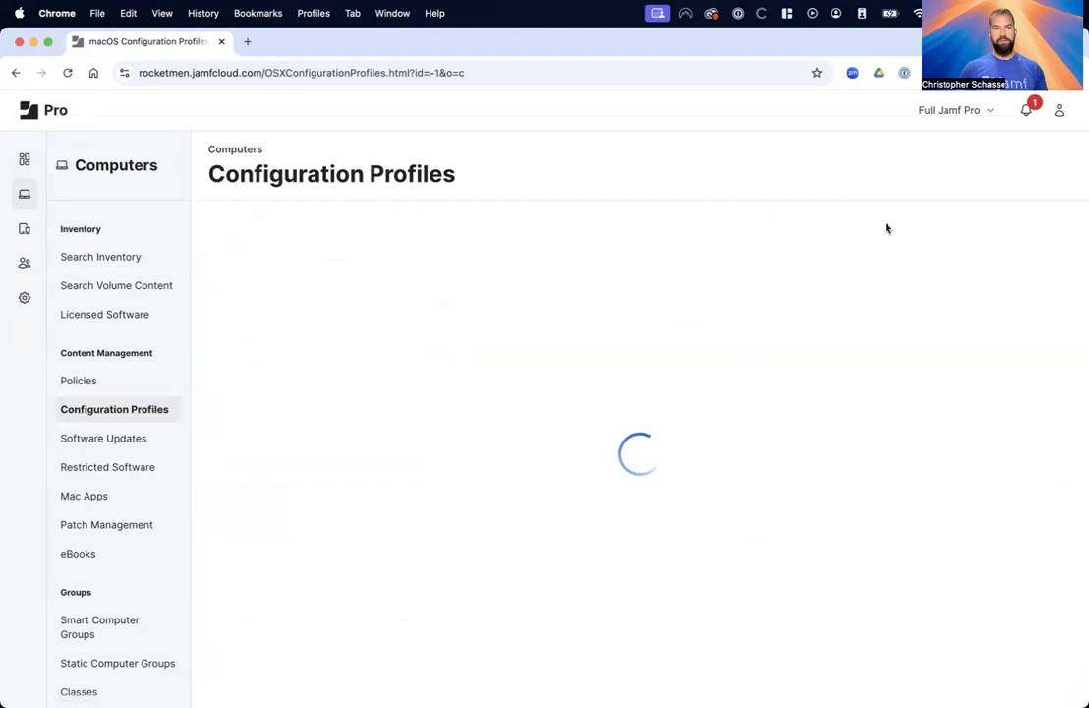
pyautogui.click(479, 338)
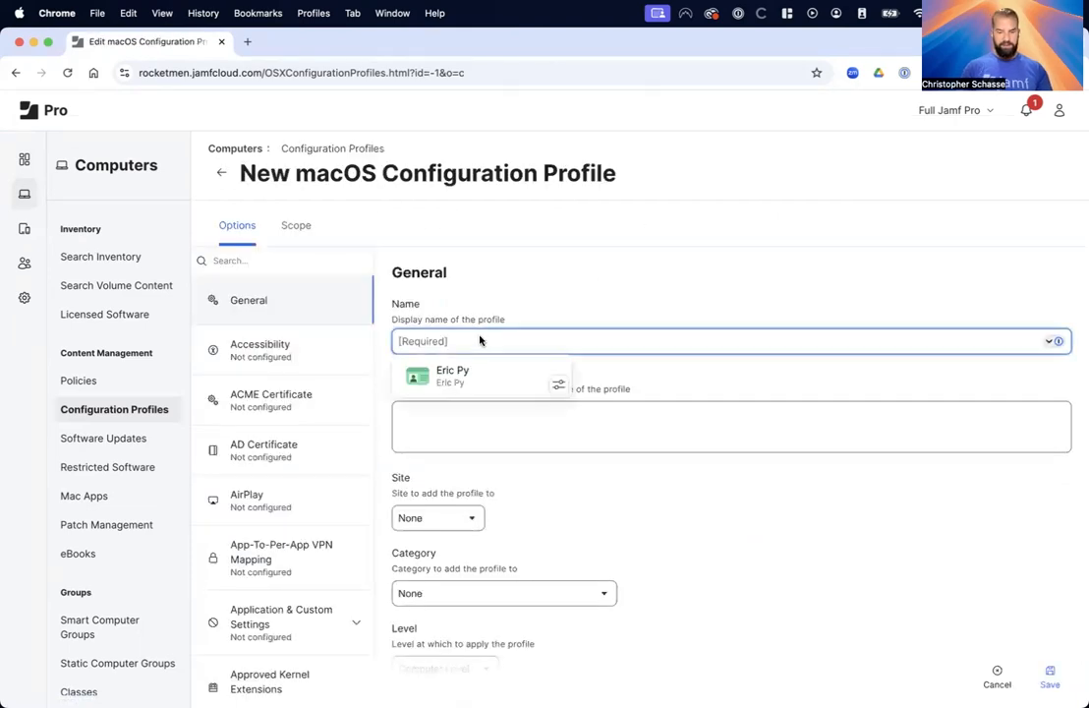
pyautogui.write('Restric')
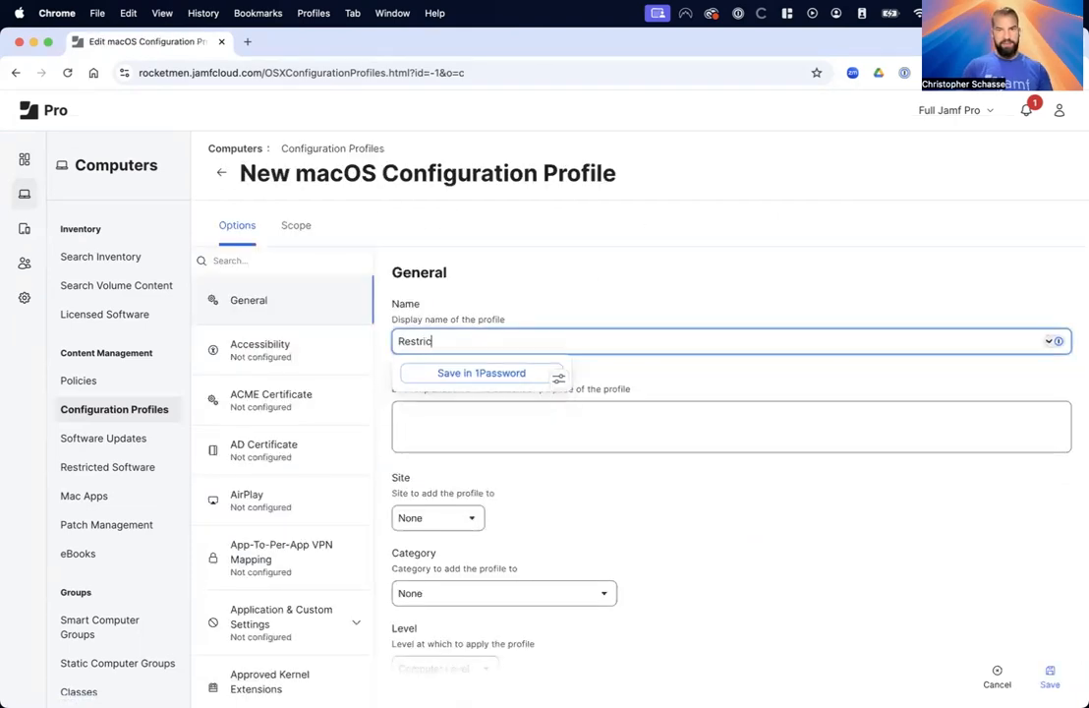
pyautogui.write('macOS Seuq')
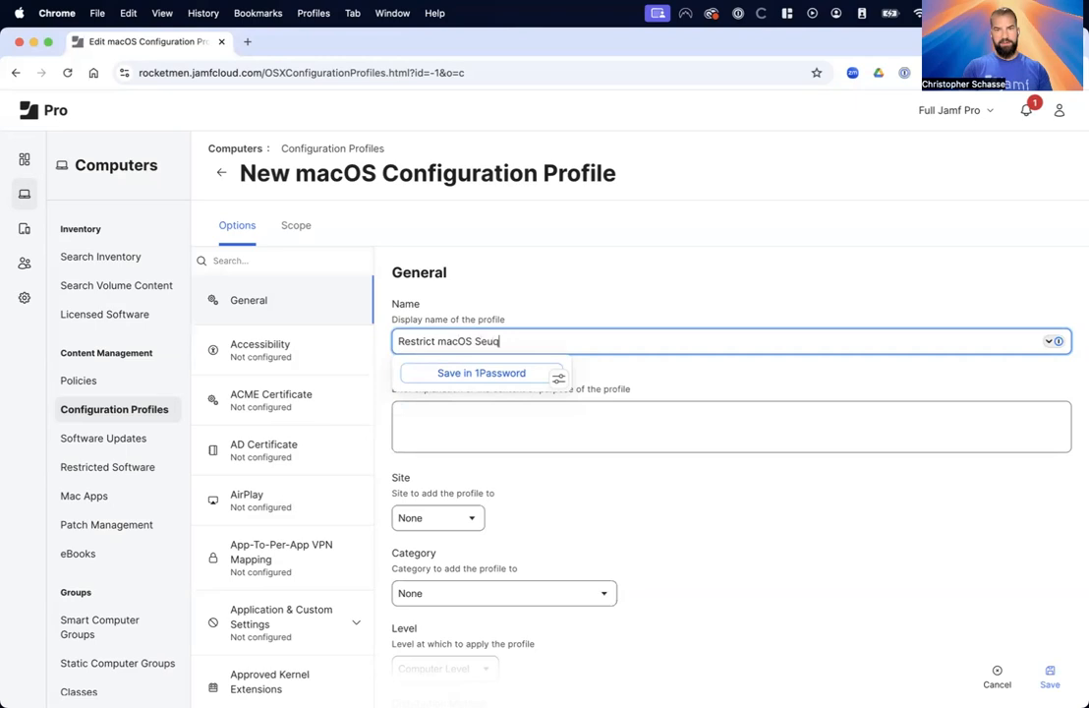
pyautogui.write('quoia Upgrade')
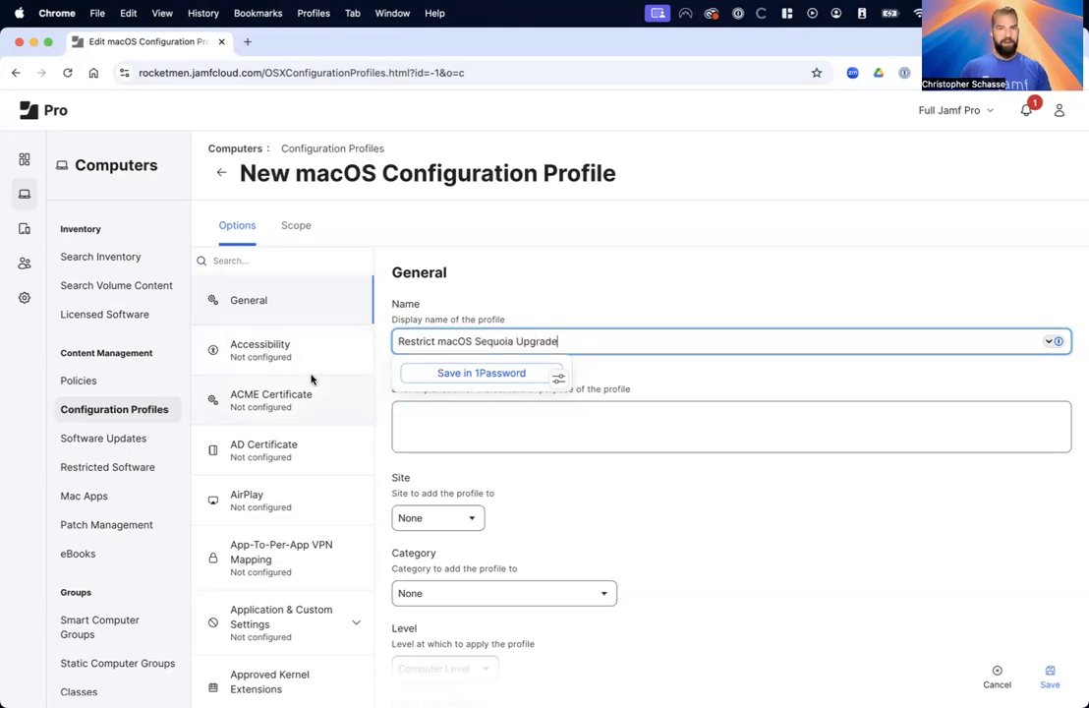
# Step: Locate and select the Restrictions payload for configuration
pyautogui.press('super+f')
pyautogui.write('restric')
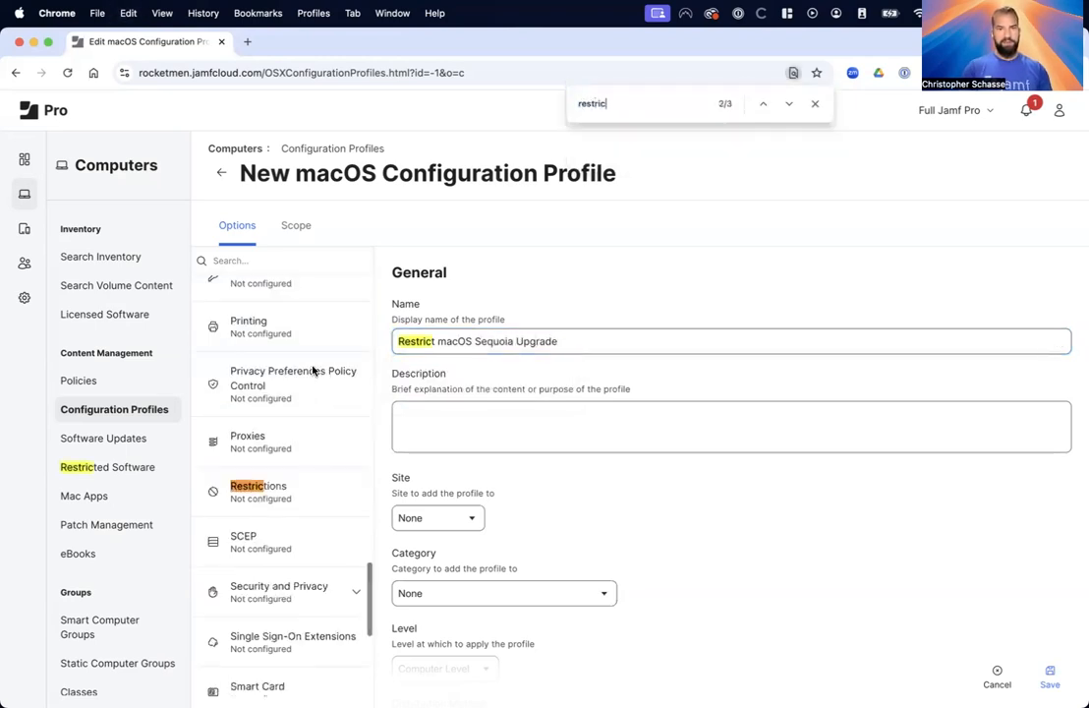
pyautogui.write('tions')
pyautogui.click(284, 494)
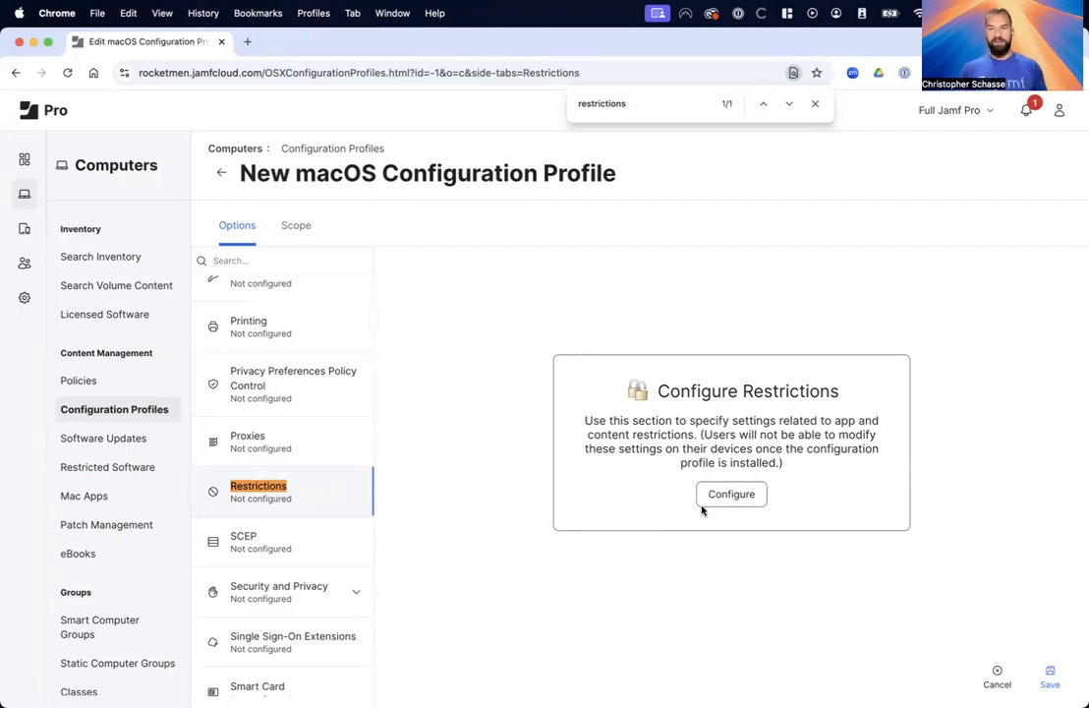
# Step: In Restrictions Functionality, enable deferral of only major software updates
pyautogui.click(730, 493)
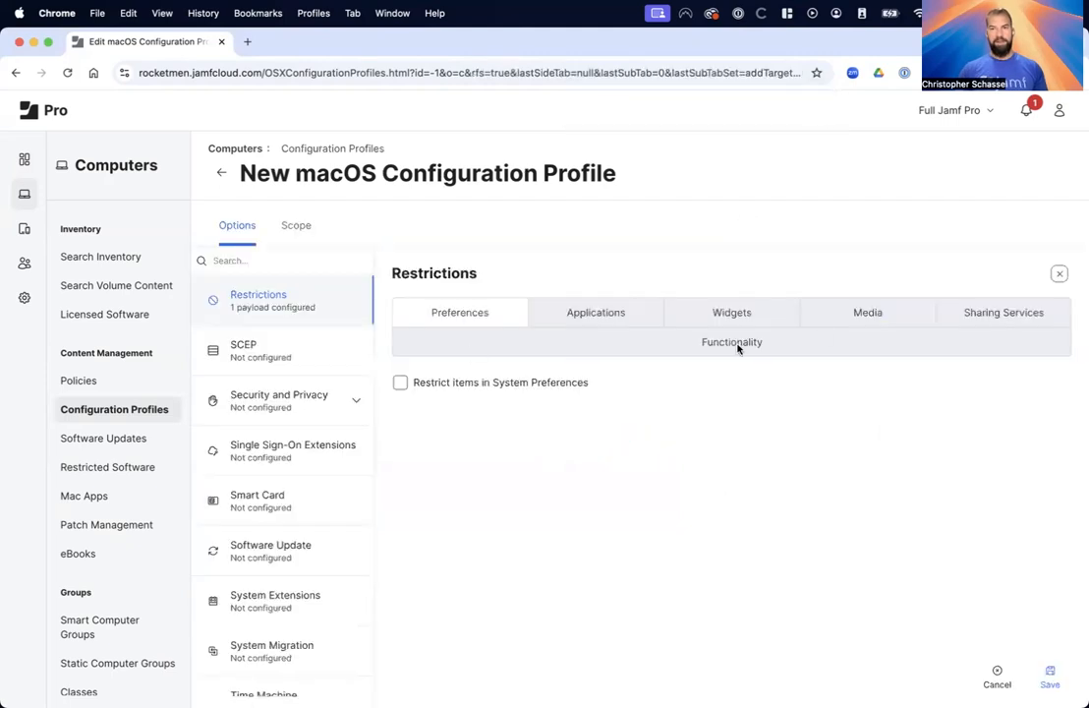
pyautogui.click(738, 348)
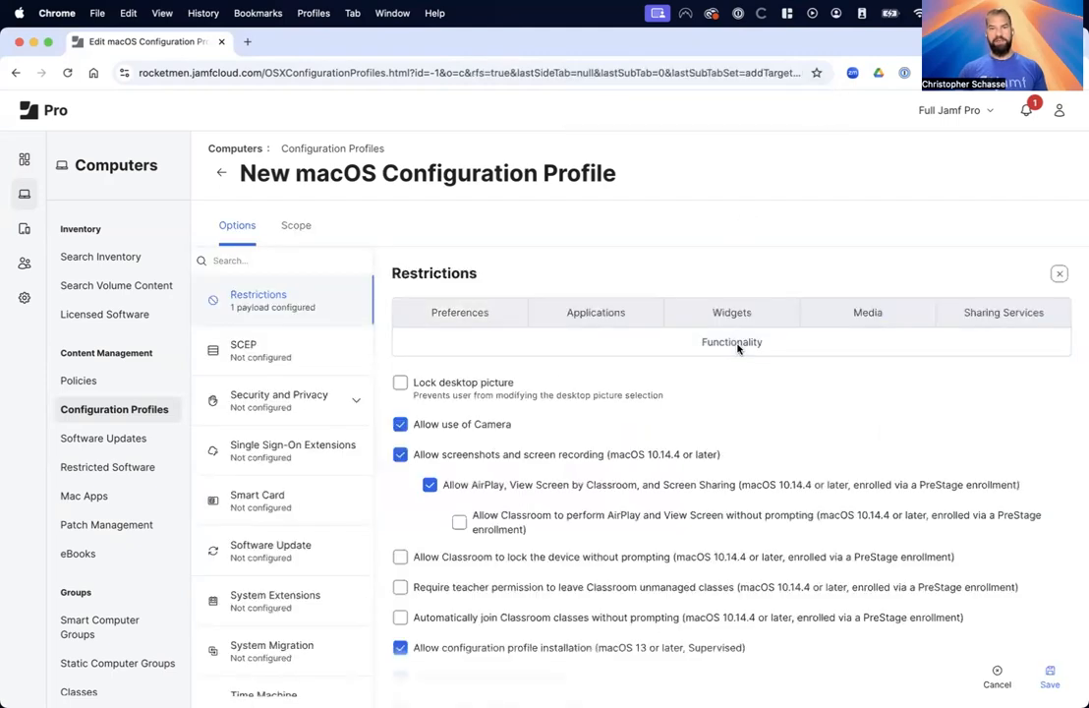
pyautogui.scroll(-5, 789, 470)
pyautogui.scroll(-4, 790, 470)
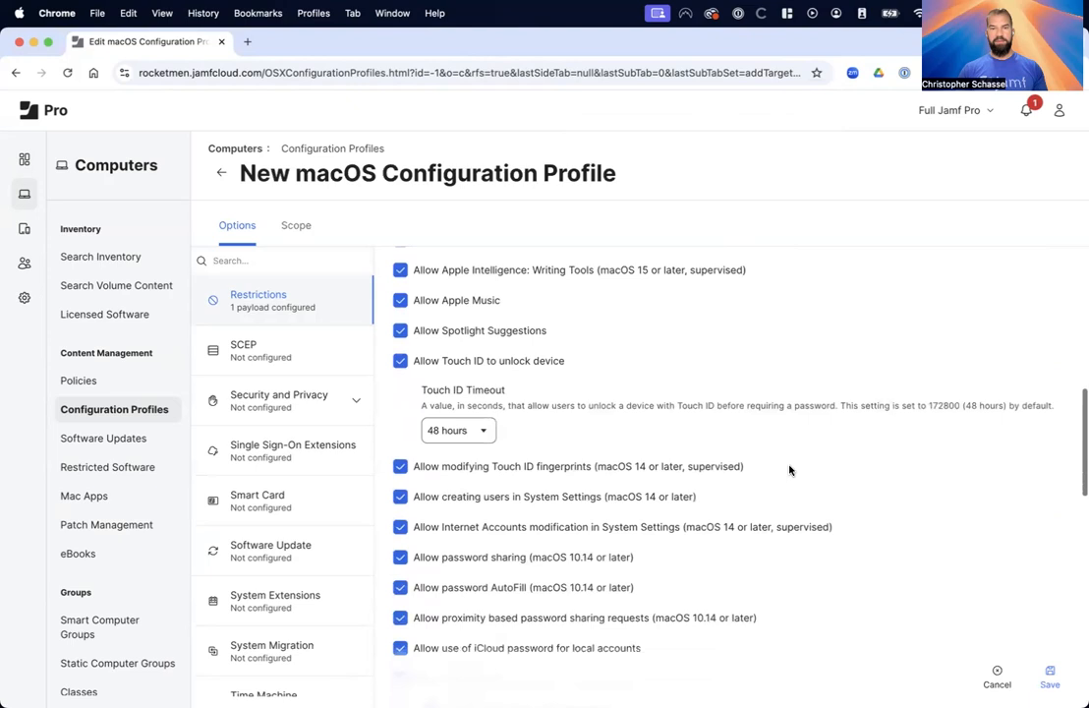
pyautogui.scroll(-2, 789, 470)
pyautogui.scroll(-4, 790, 470)
pyautogui.scroll(-2, 790, 470)
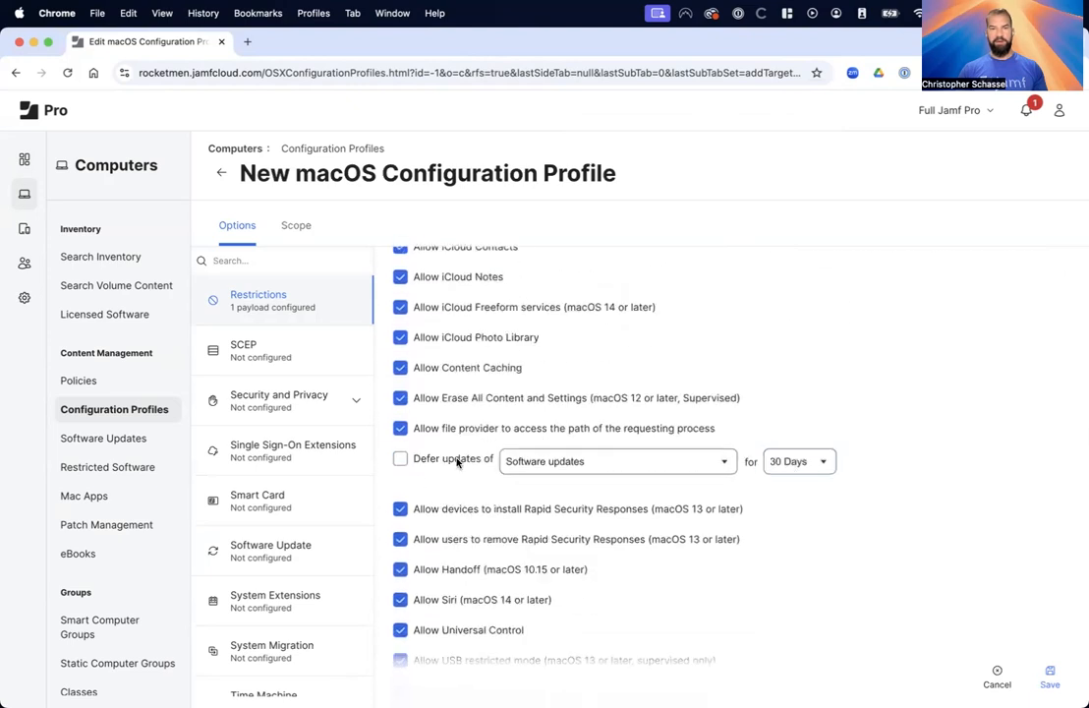
pyautogui.click(401, 460)
pyautogui.scroll(-1, 511, 443)
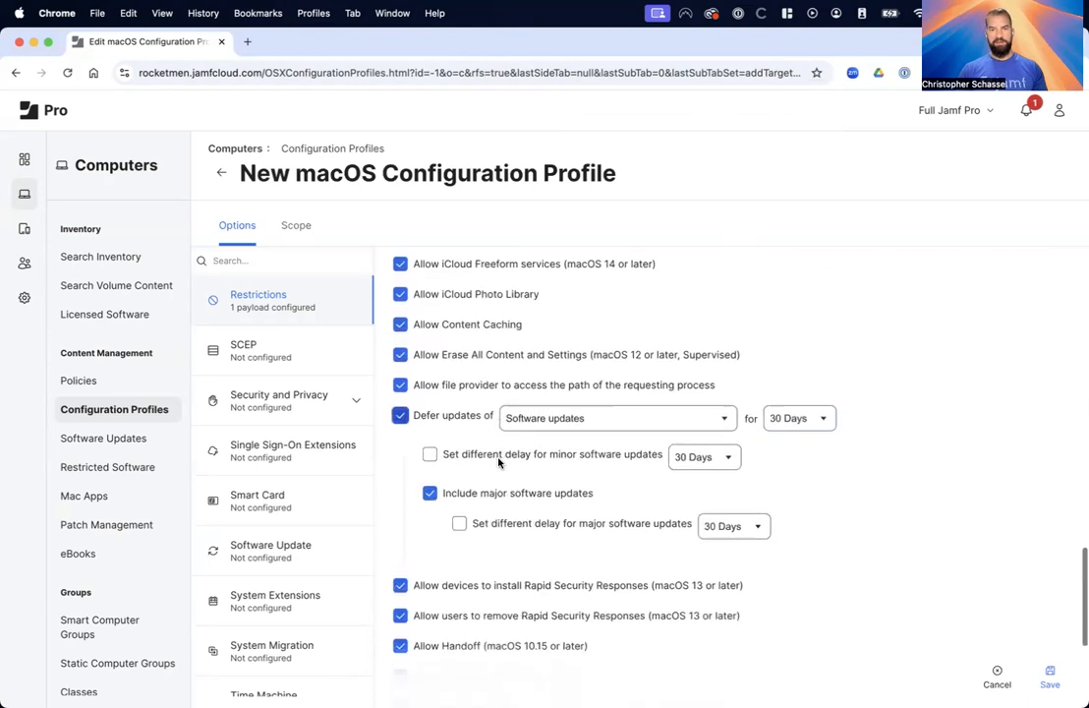
pyautogui.scroll(-1, 551, 403)
pyautogui.click(586, 401)
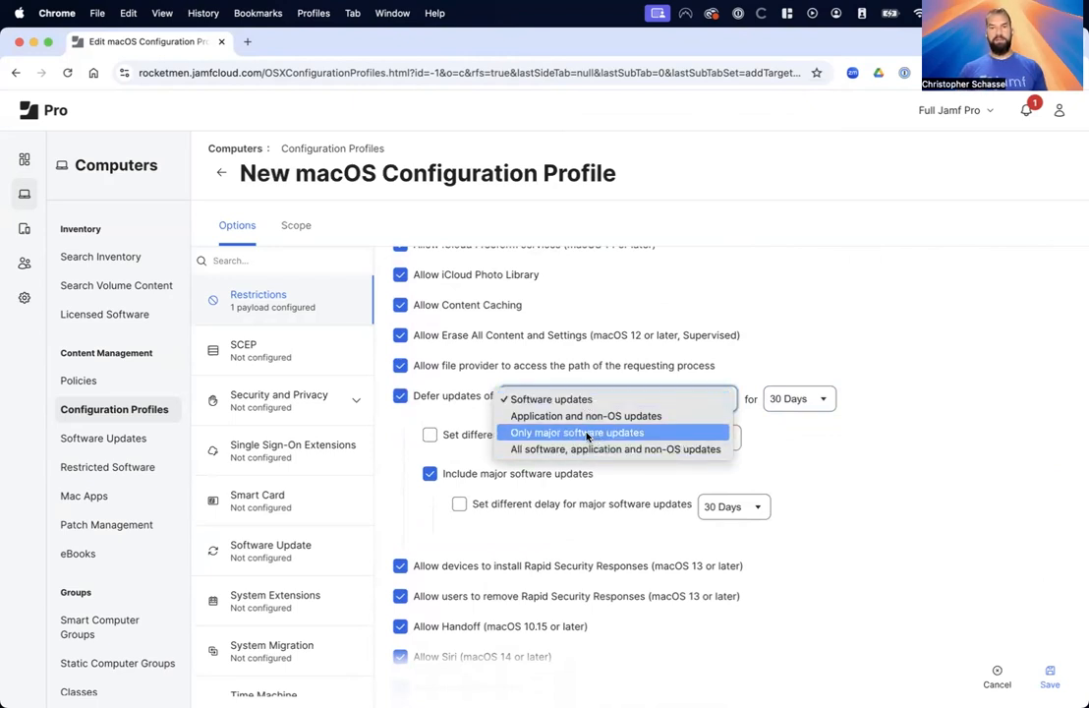
pyautogui.click(597, 433)
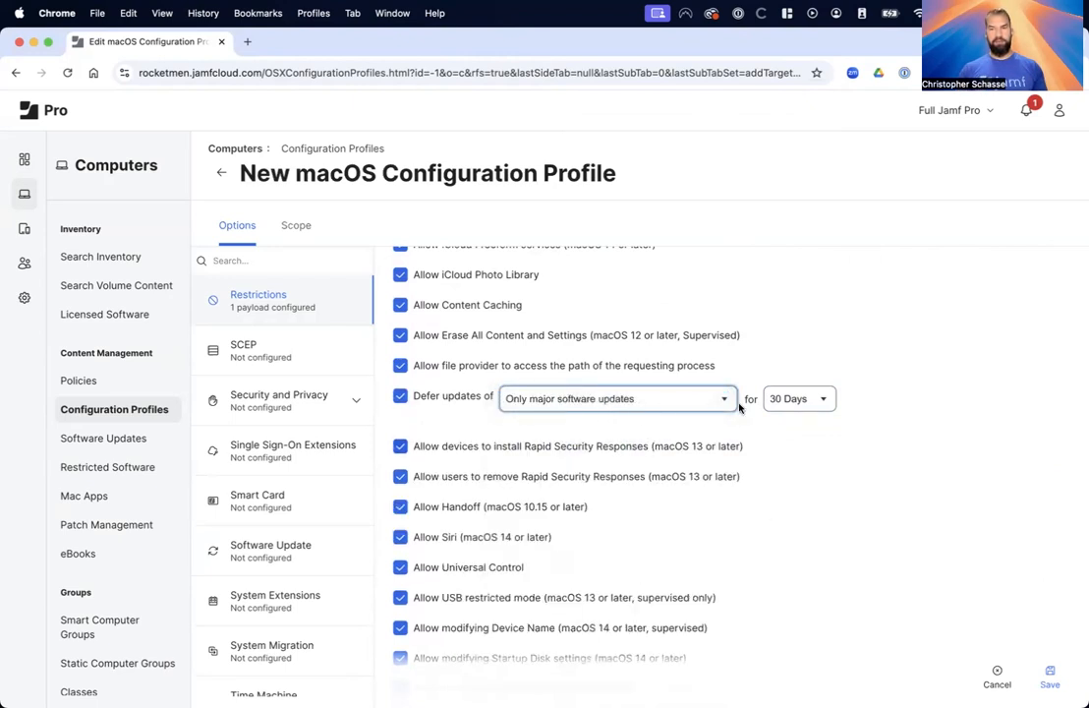
# Step: Set the update deferral period to 90 Days
pyautogui.click(799, 404)
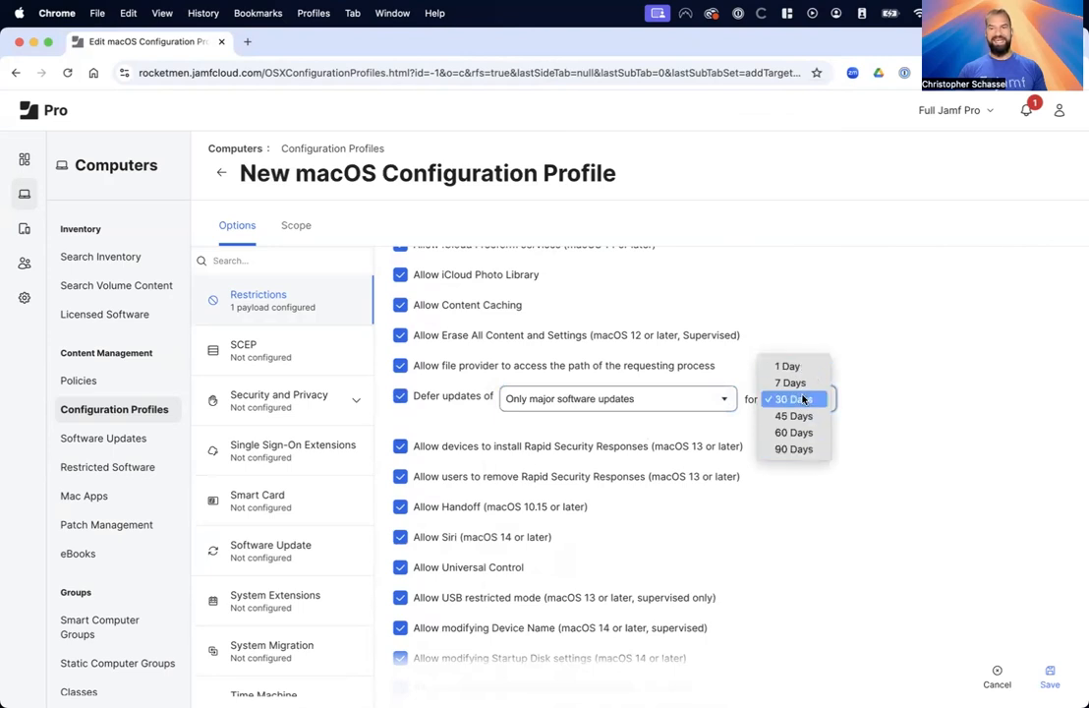
pyautogui.click(801, 399)
pyautogui.click(802, 403)
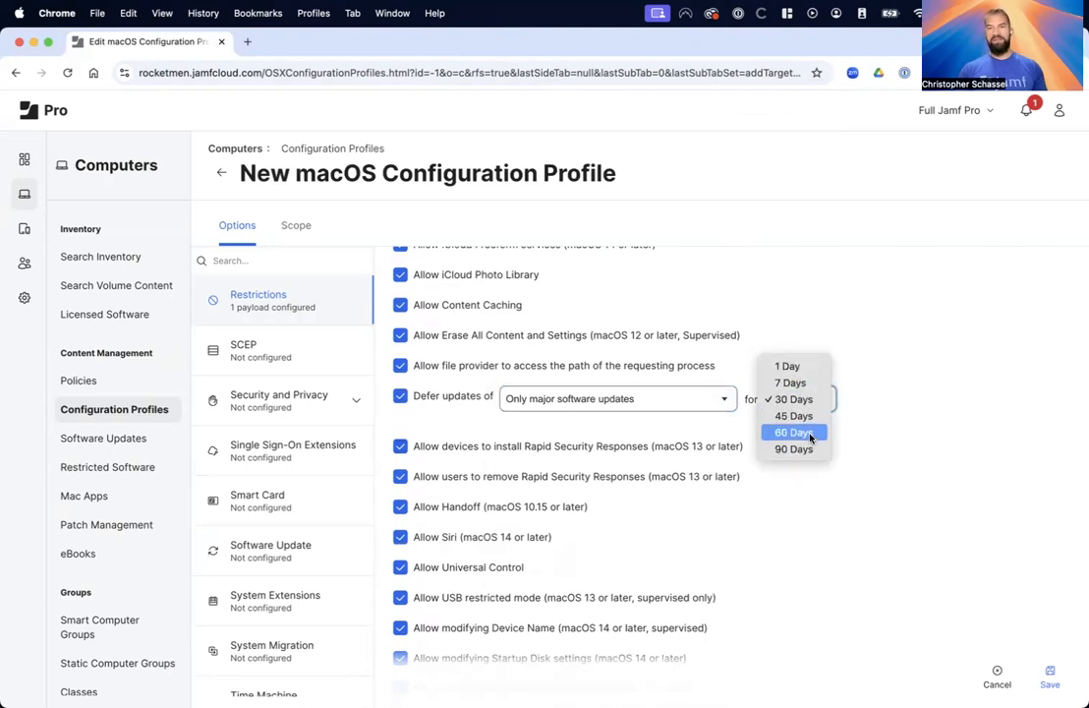
pyautogui.click(798, 449)
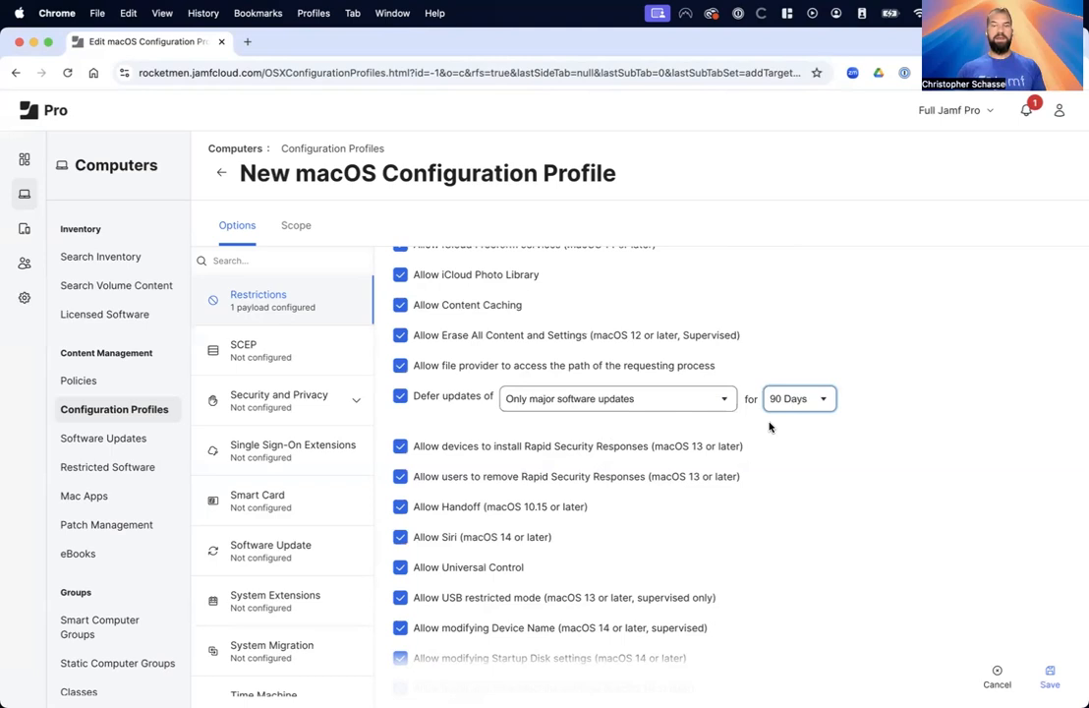
# Step: Change the deferral to all software, application and non-OS updates
pyautogui.click(559, 404)
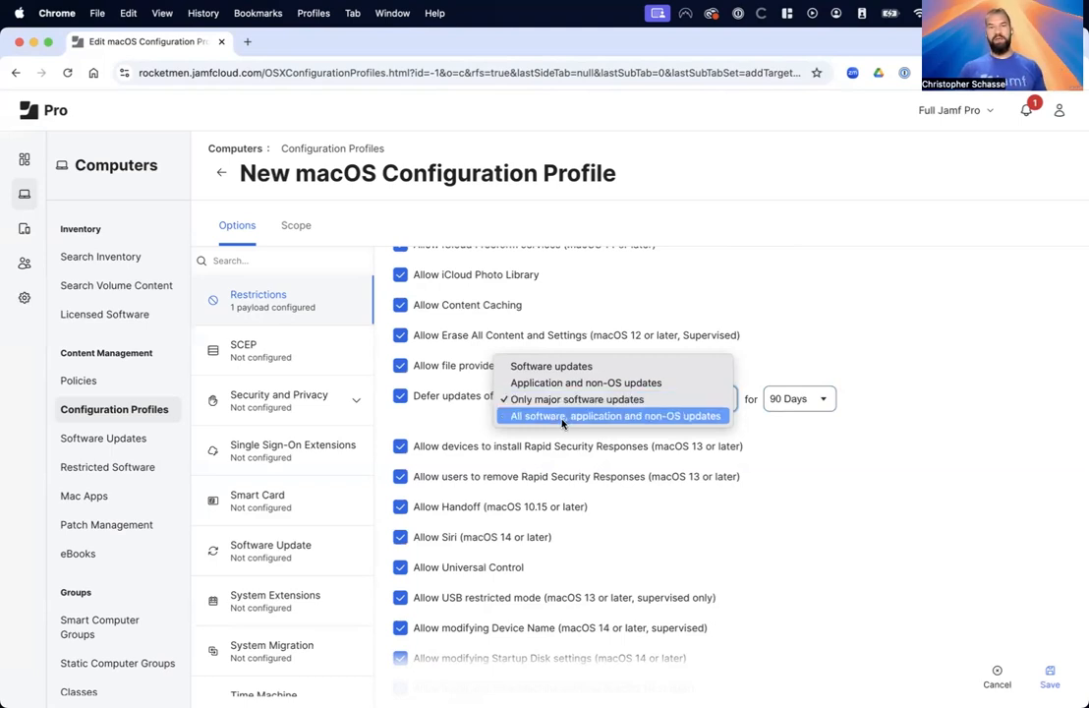
pyautogui.click(563, 420)
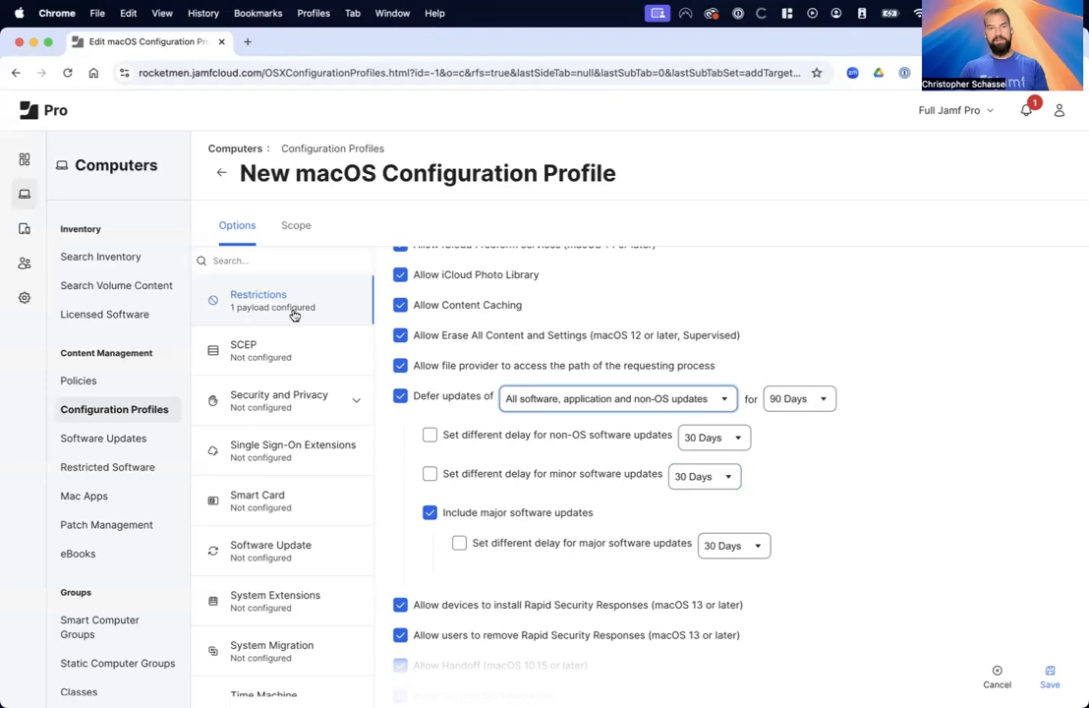
# Step: Scope the profile to All Computers and save it
pyautogui.click(294, 231)
pyautogui.click(323, 370)
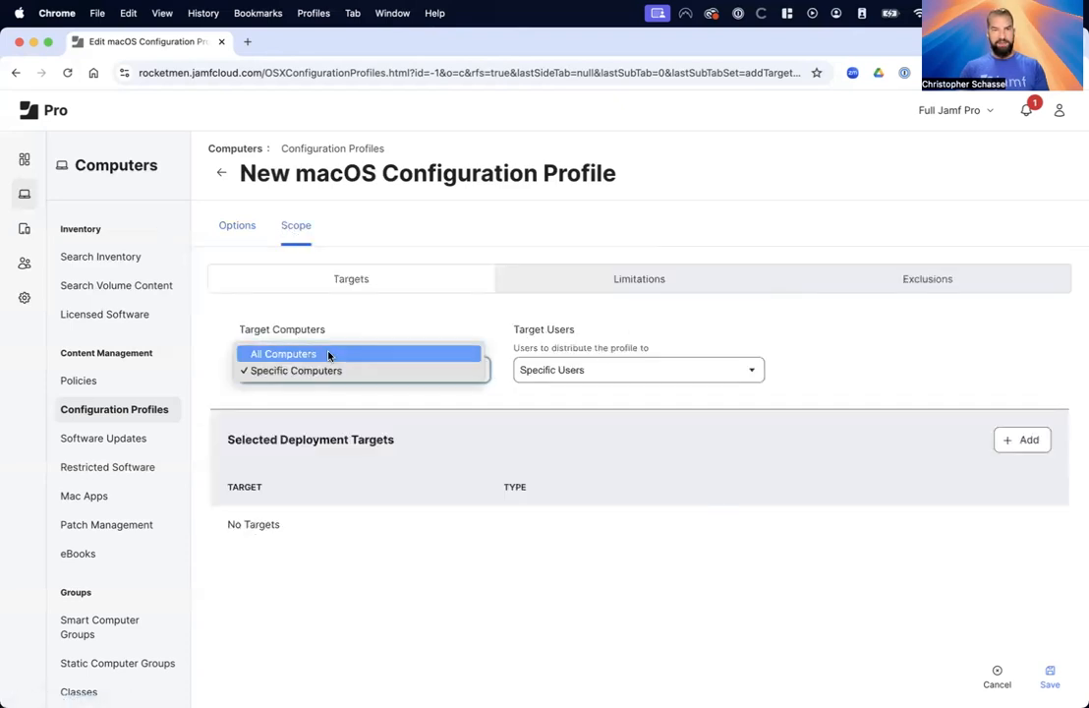
pyautogui.click(1050, 678)
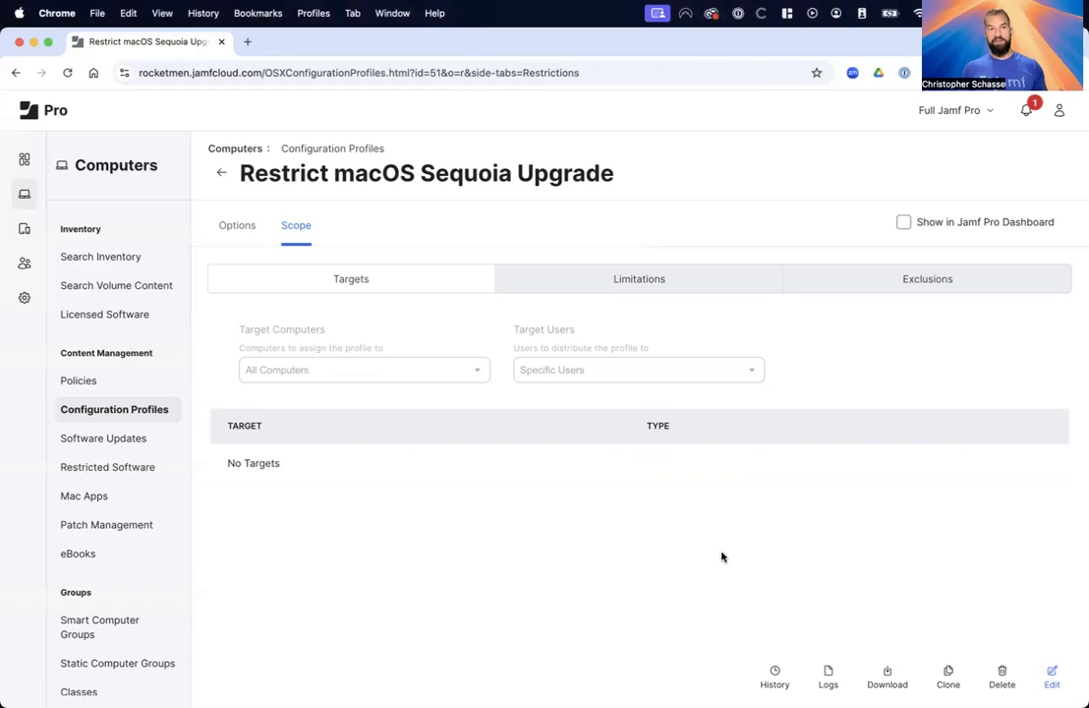
# Step: Start a new Restricted Software record
pyautogui.click(141, 470)
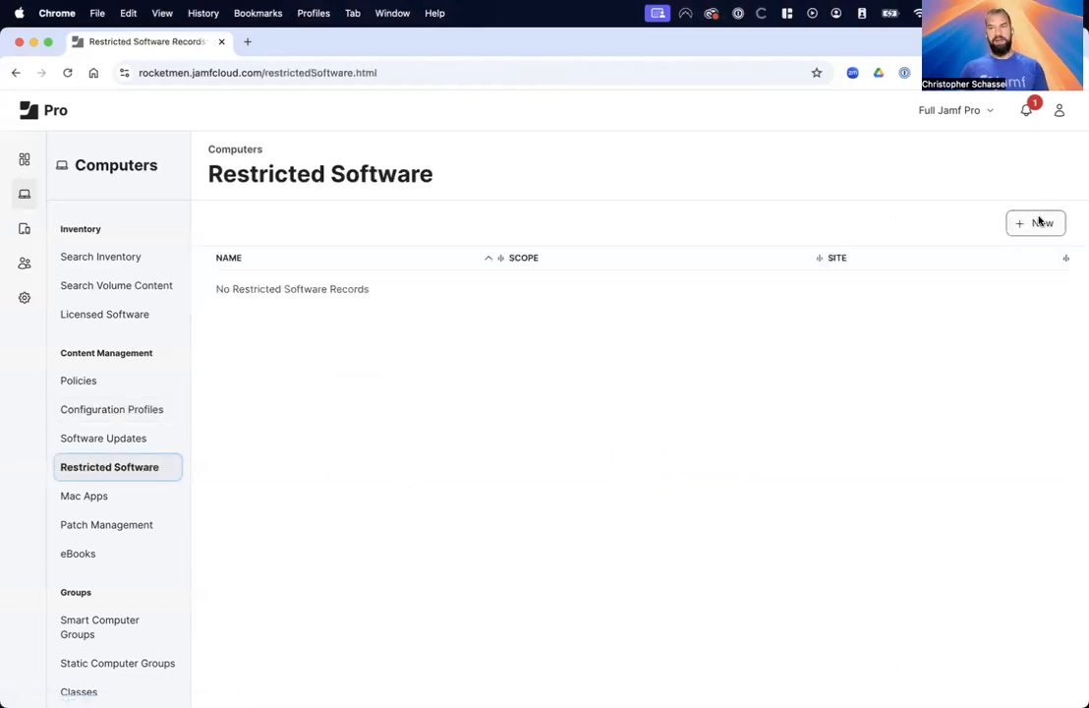
pyautogui.click(1040, 221)
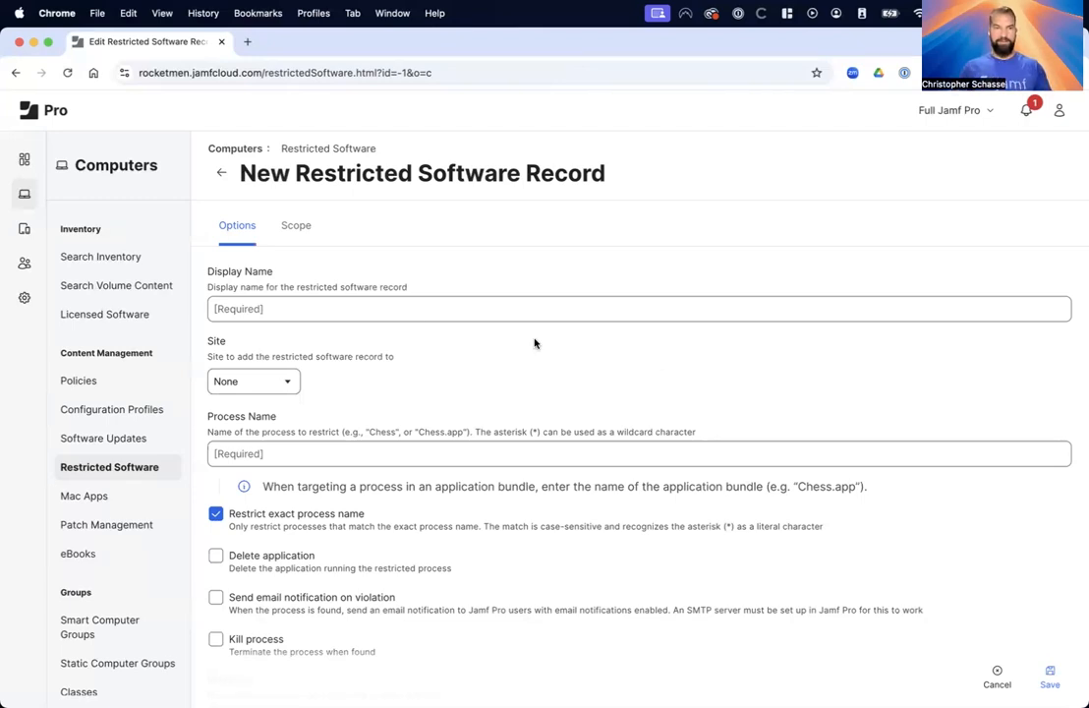
# Step: Block Install macOS Sequoia.app with delete, kill process and a user message, then save
pyautogui.click(408, 310)
pyautogui.write('Restrict')
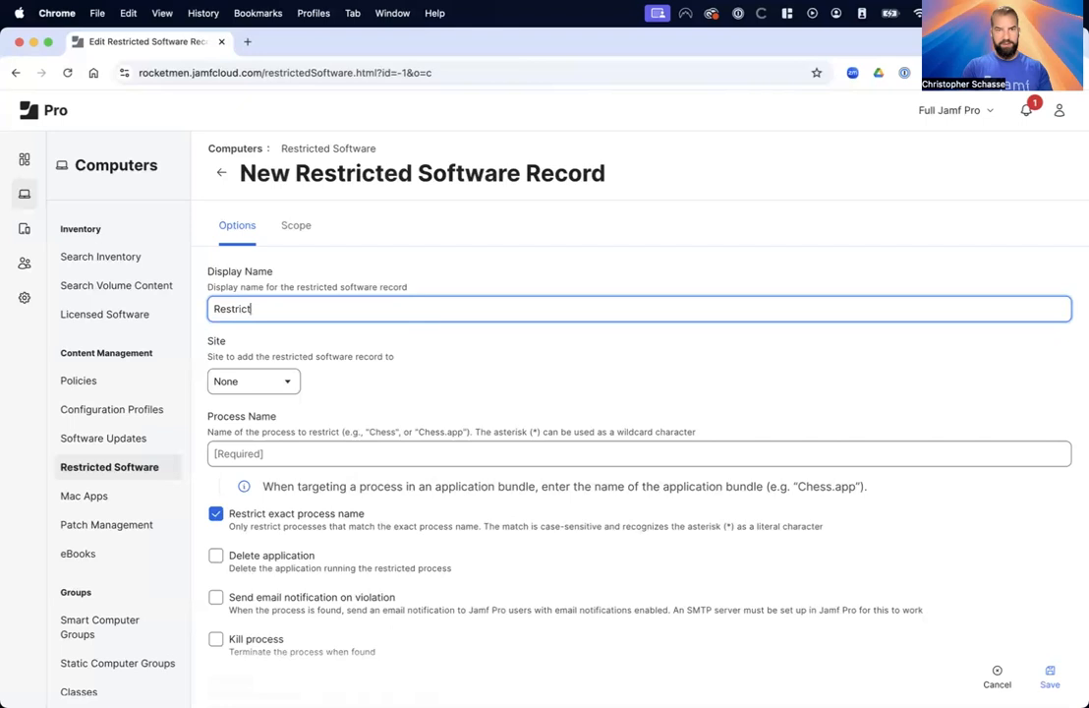
pyautogui.write(' macOS Se')
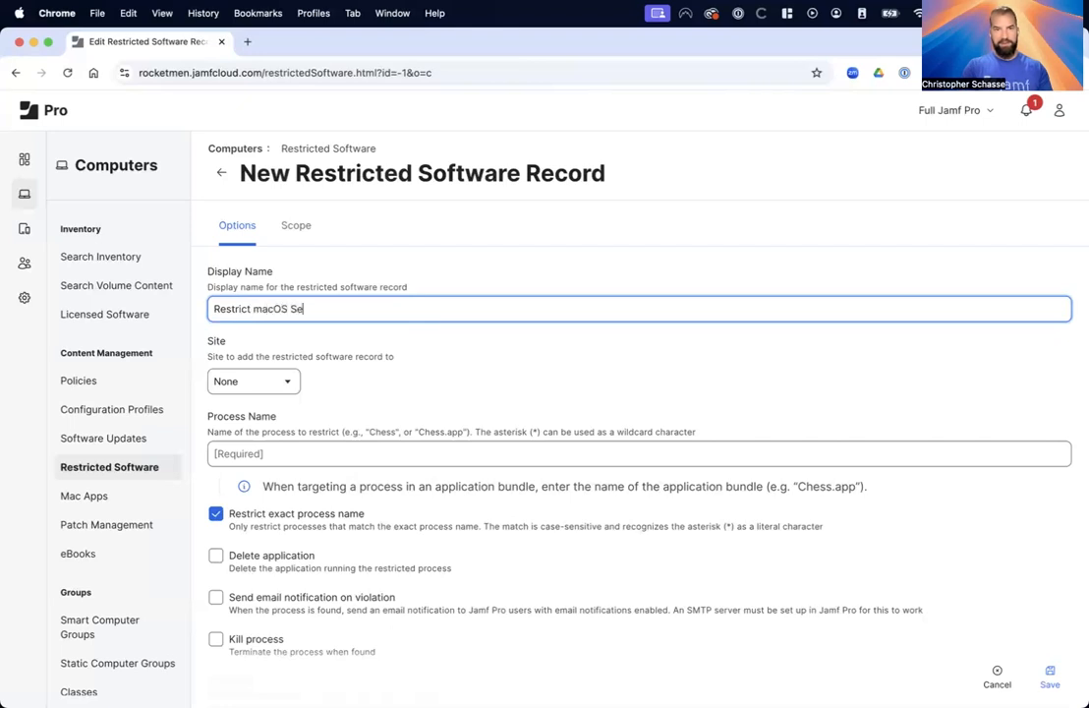
pyautogui.write('quoia Upgrade')
pyautogui.click(428, 450)
pyautogui.write('Instal')
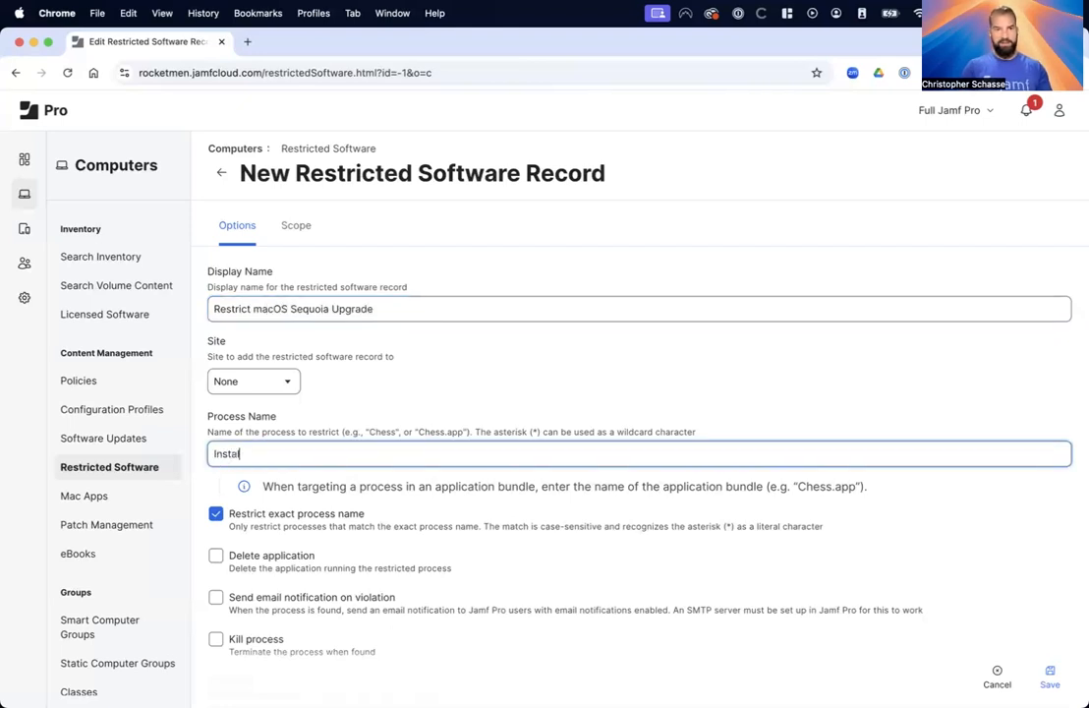
pyautogui.write('l macOS Se')
pyautogui.write('quoia.app')
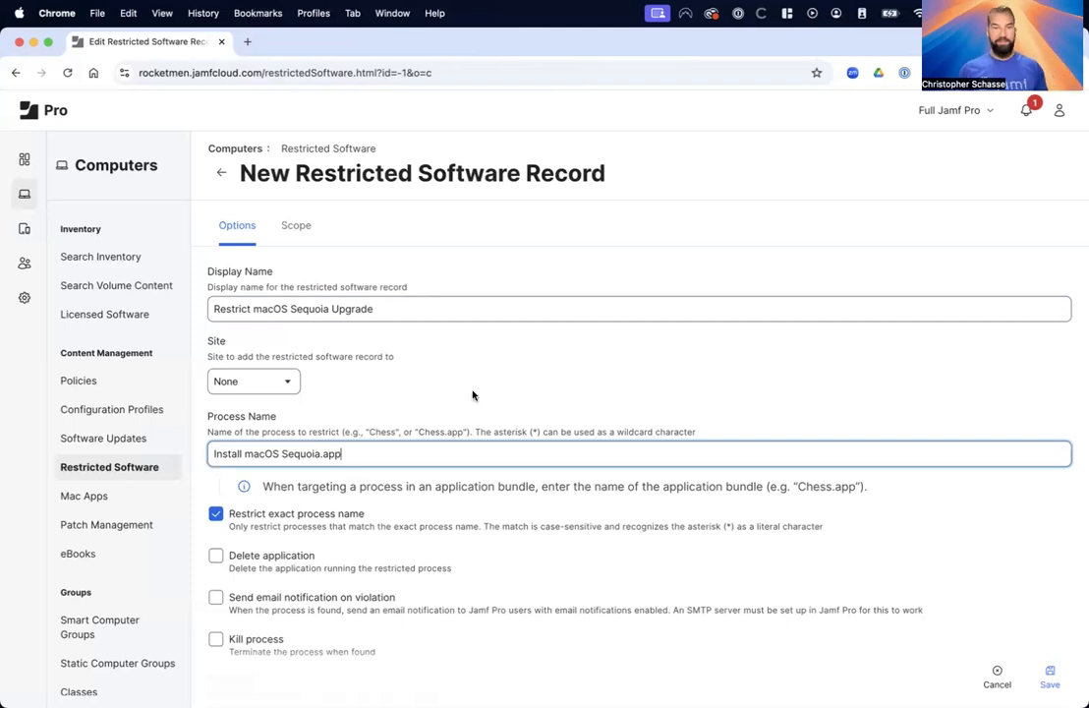
pyautogui.scroll(-3, 466, 458)
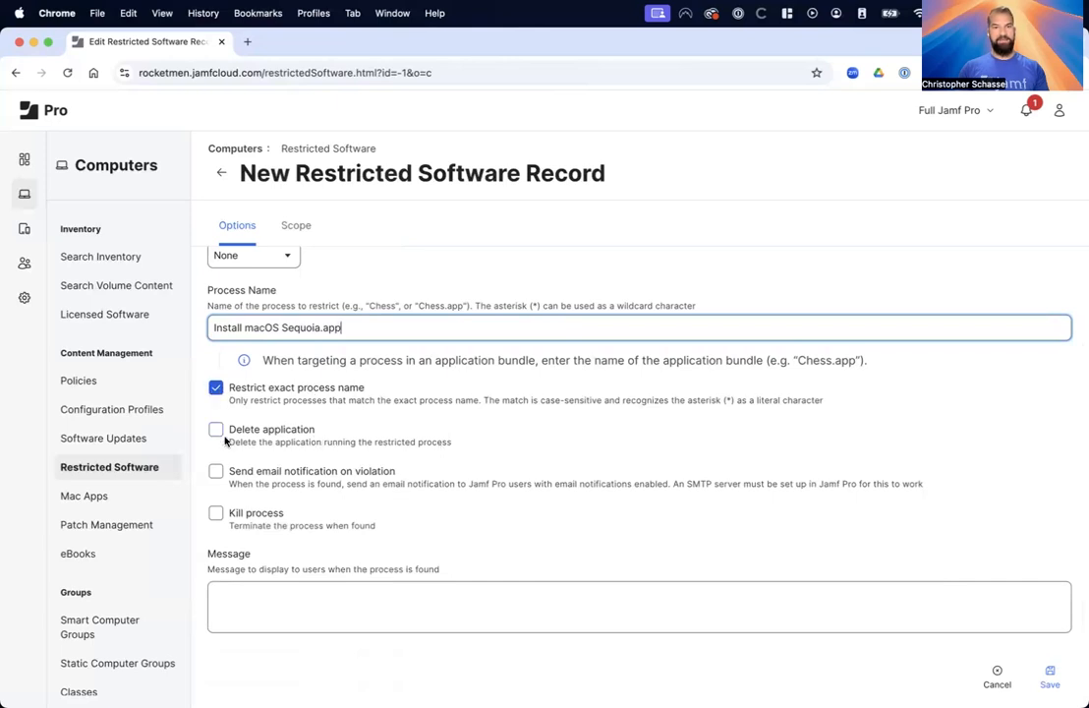
pyautogui.click(217, 430)
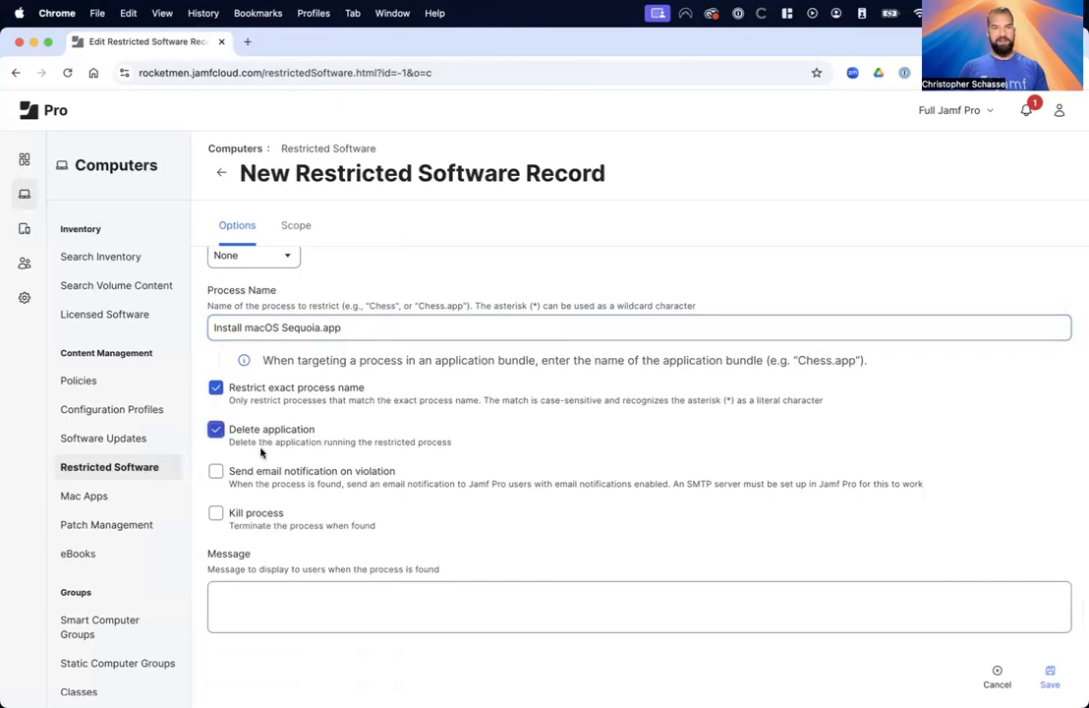
pyautogui.click(263, 519)
pyautogui.click(346, 593)
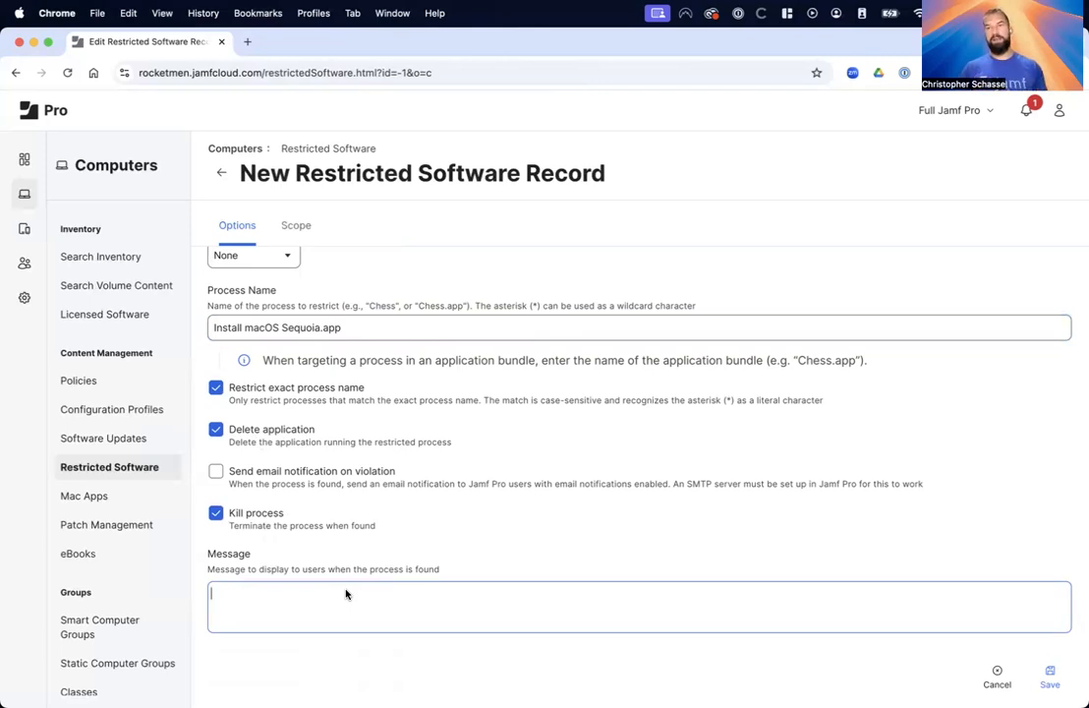
pyautogui.write('Rocketman Tech is n')
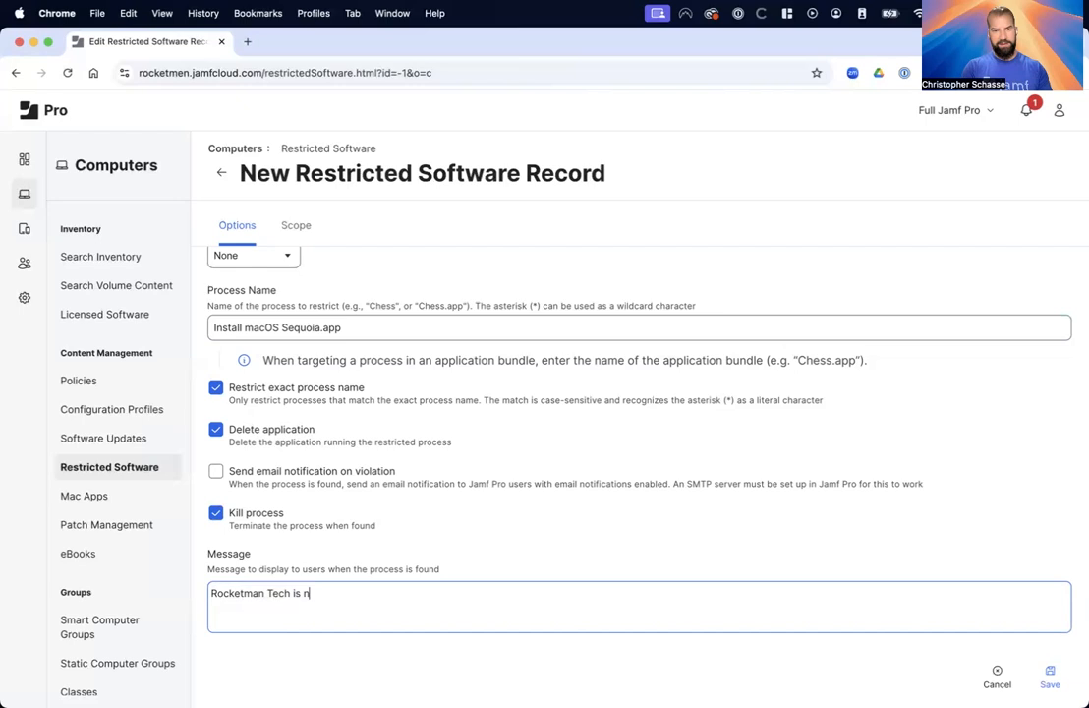
pyautogui.write('ot ready for users to upgrade to Sequoia yet. Please contact IT if you want to be part of')
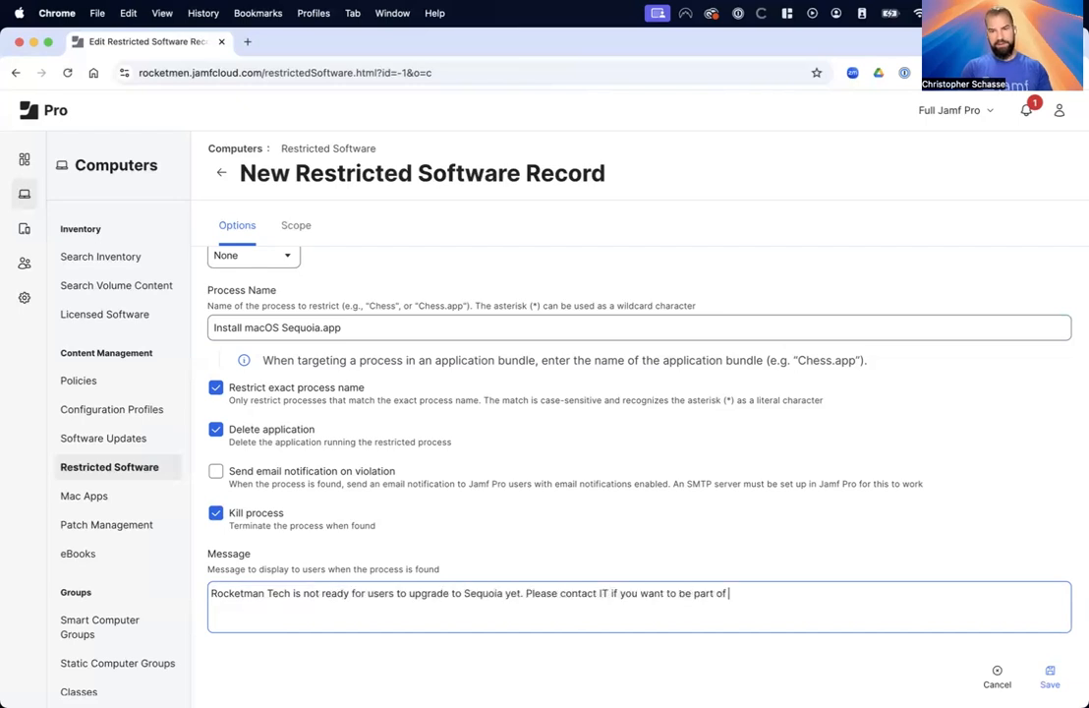
pyautogui.press('Return')
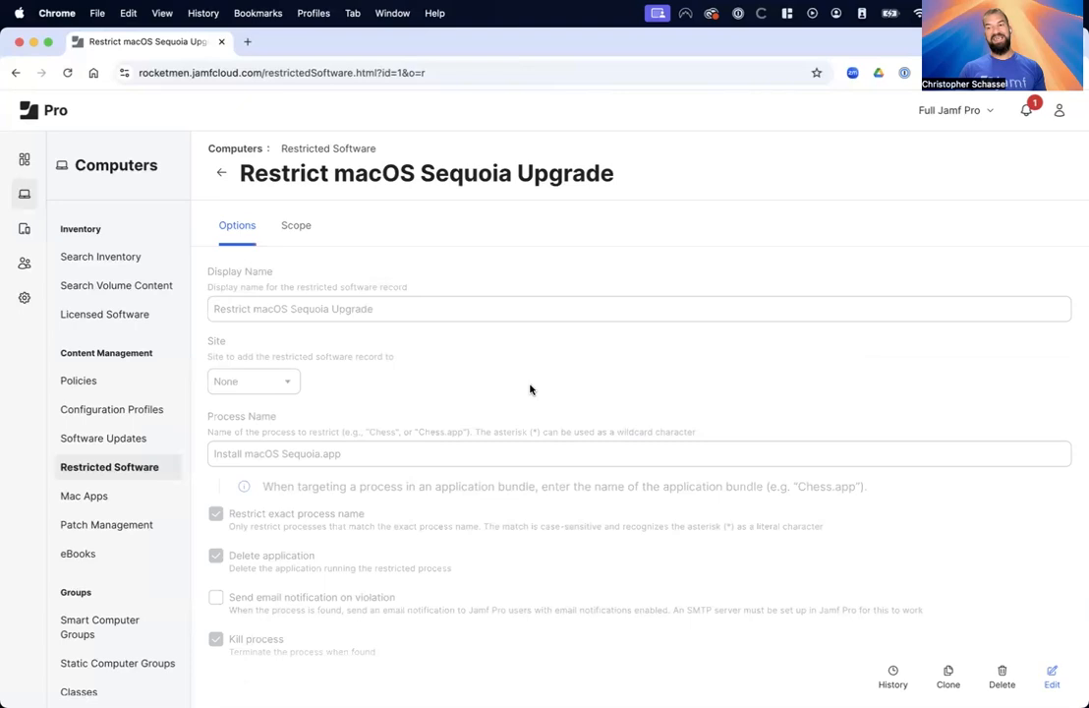
# Step: Create smart group M: macOS Sequoia with membership-change email notifications
pyautogui.click(108, 626)
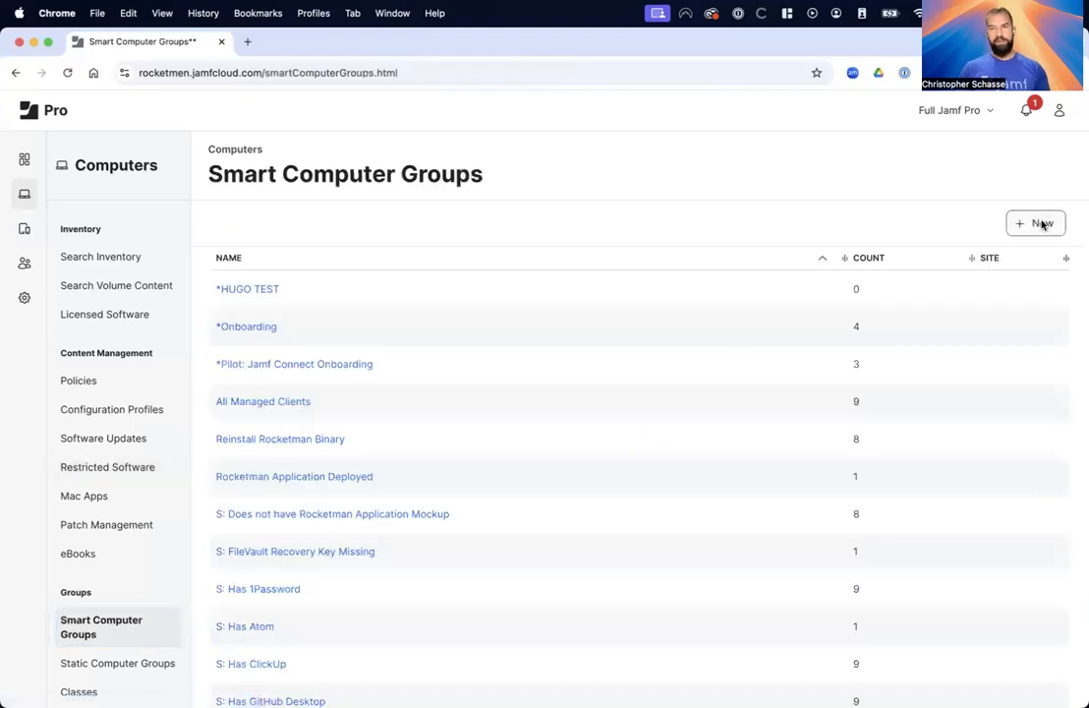
pyautogui.click(1041, 223)
pyautogui.write('M:')
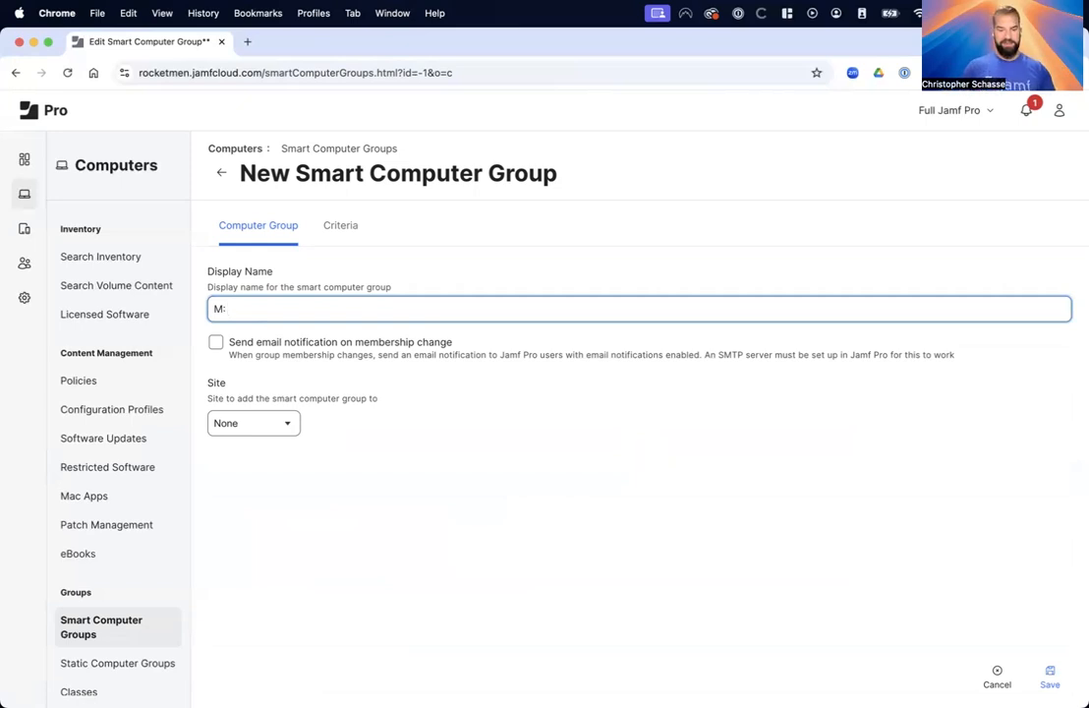
pyautogui.write(' macOS Sequoia')
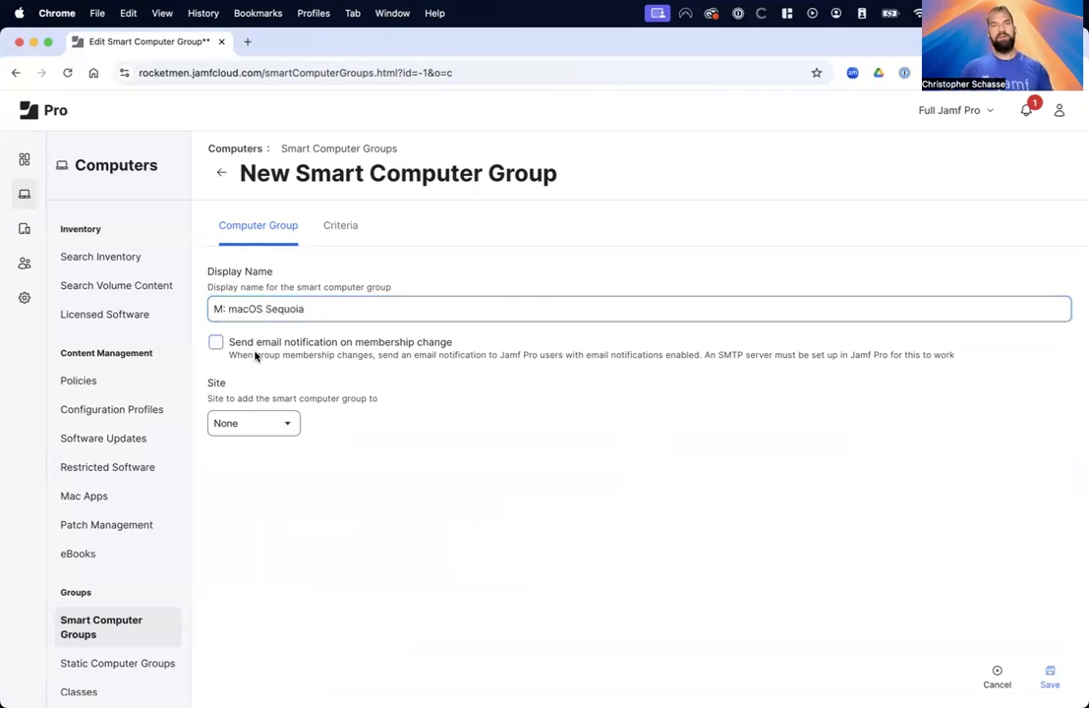
pyautogui.click(294, 355)
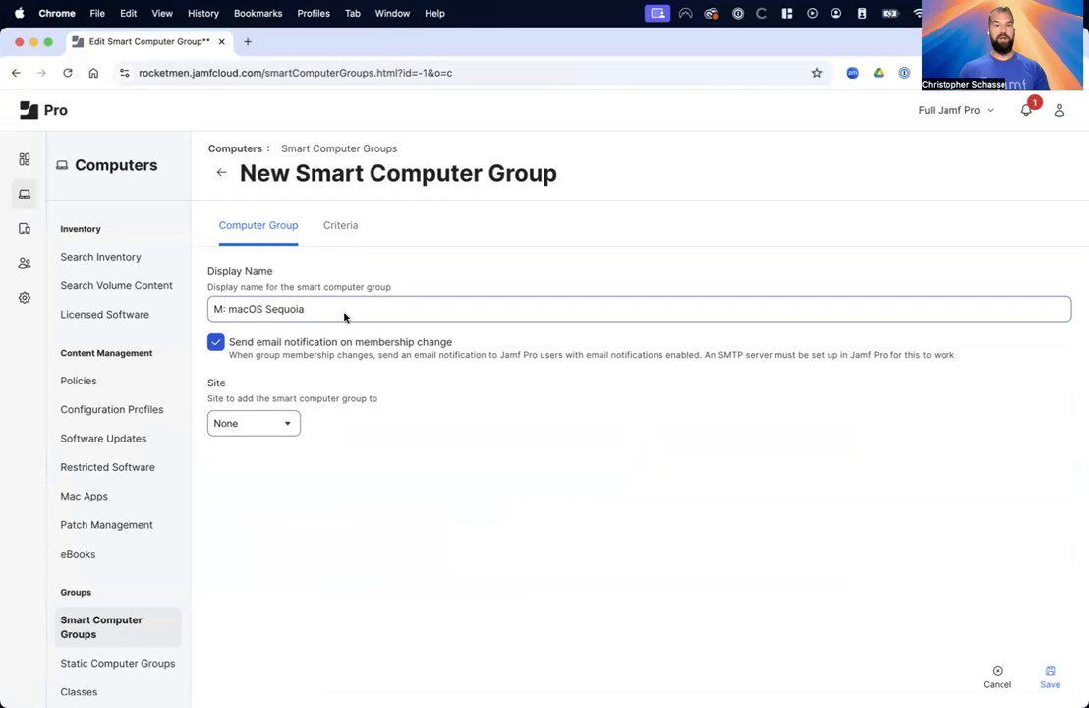
pyautogui.click(336, 227)
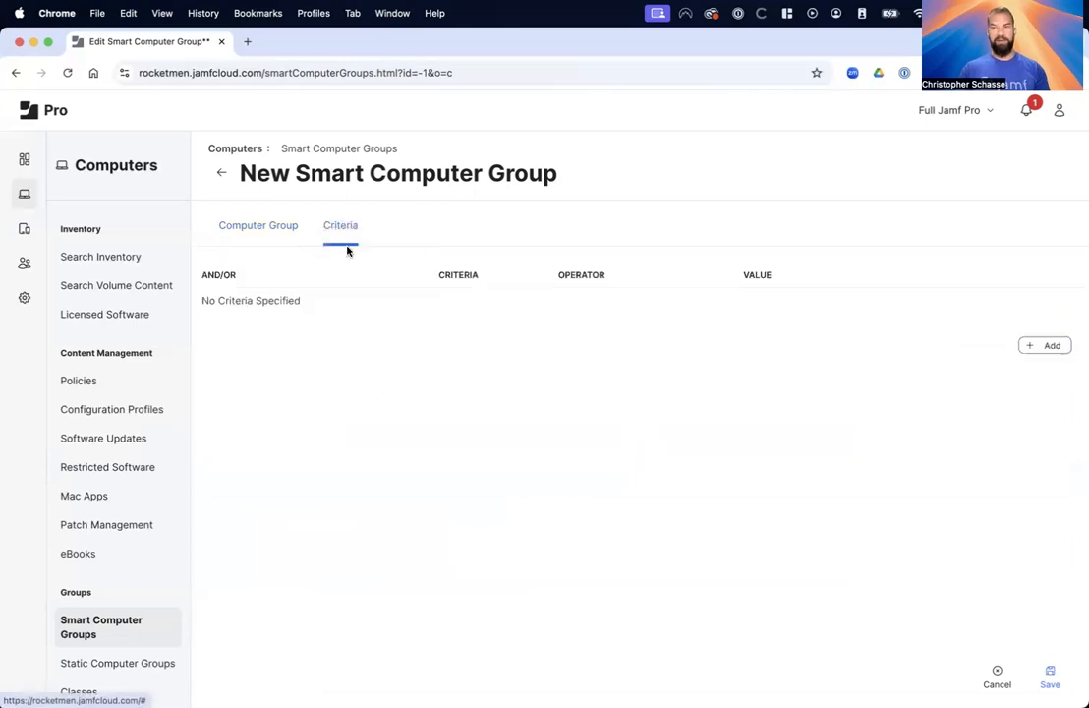
# Step: Add criterion Operating System Version greater than or equal to 15 and save the group
pyautogui.click(1042, 348)
pyautogui.click(983, 279)
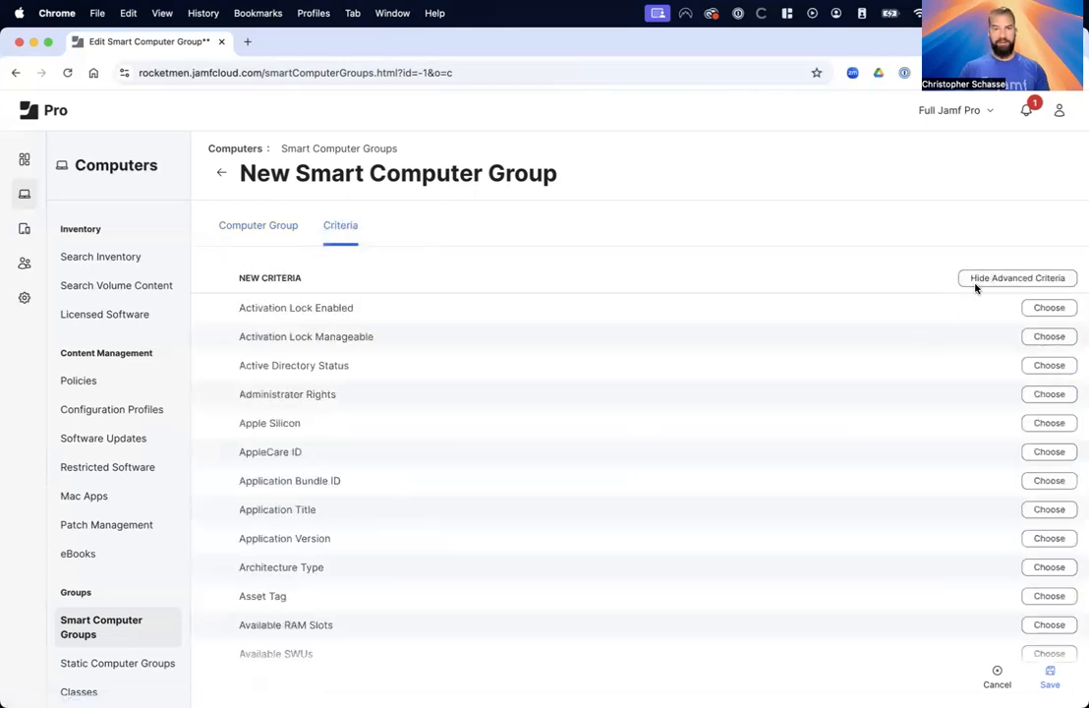
pyautogui.press('super+f')
pyautogui.press('Return')
pyautogui.write('ystem version')
pyautogui.click(1049, 570)
pyautogui.click(542, 309)
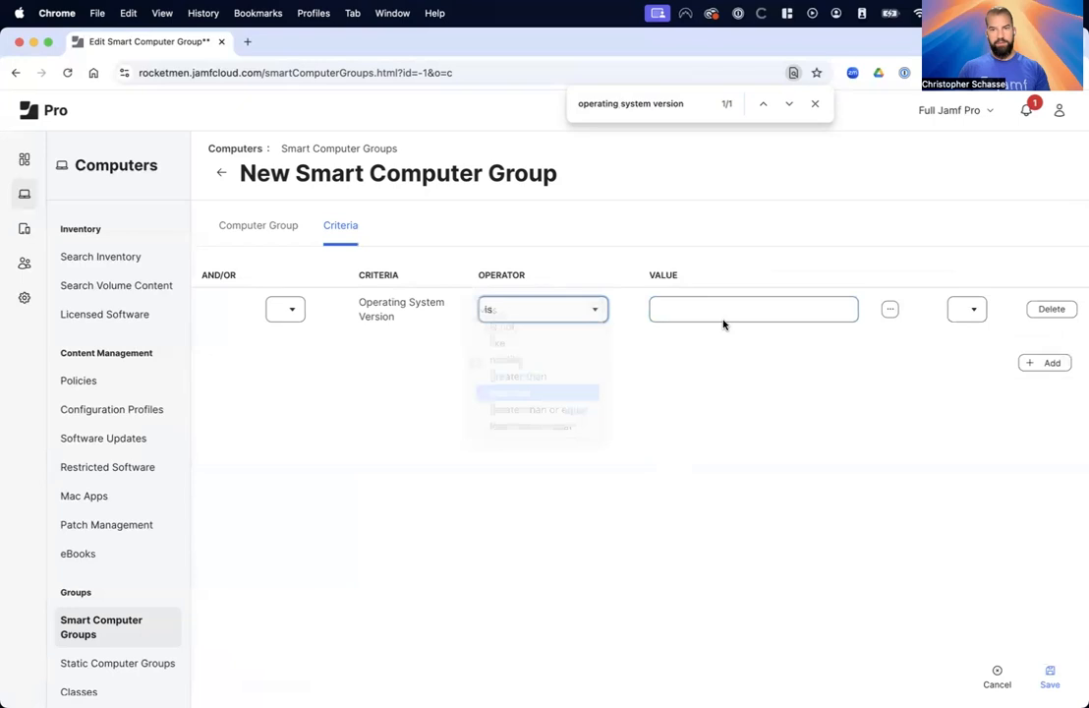
pyautogui.click(531, 388)
pyautogui.click(724, 314)
pyautogui.write('15')
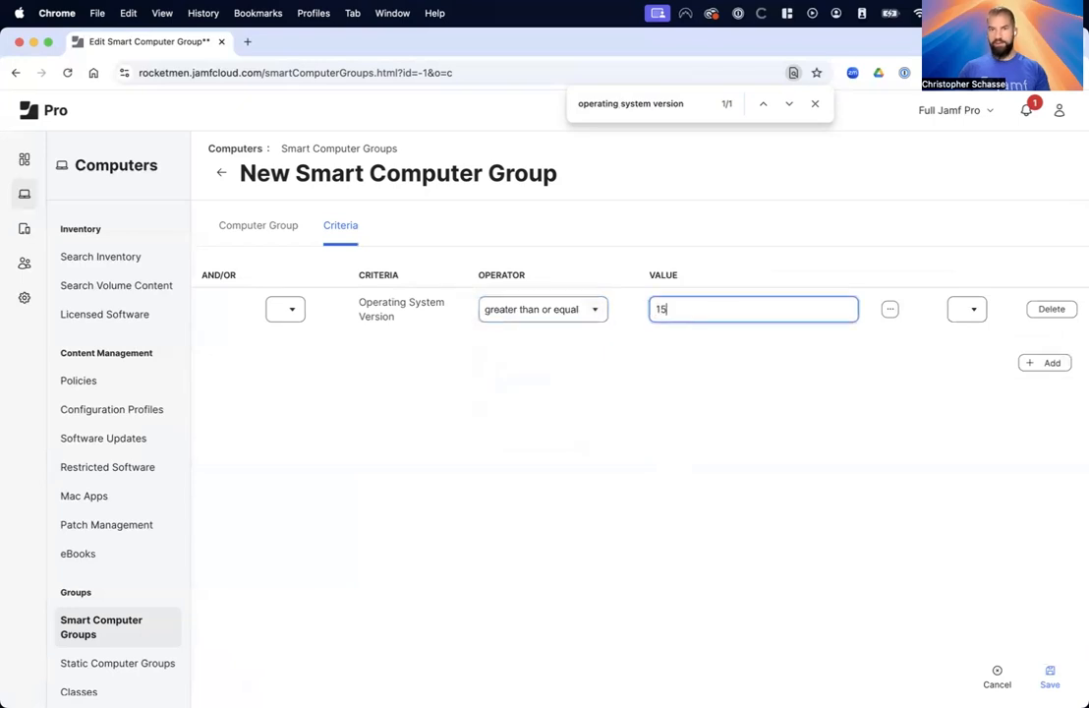
pyautogui.click(1056, 681)
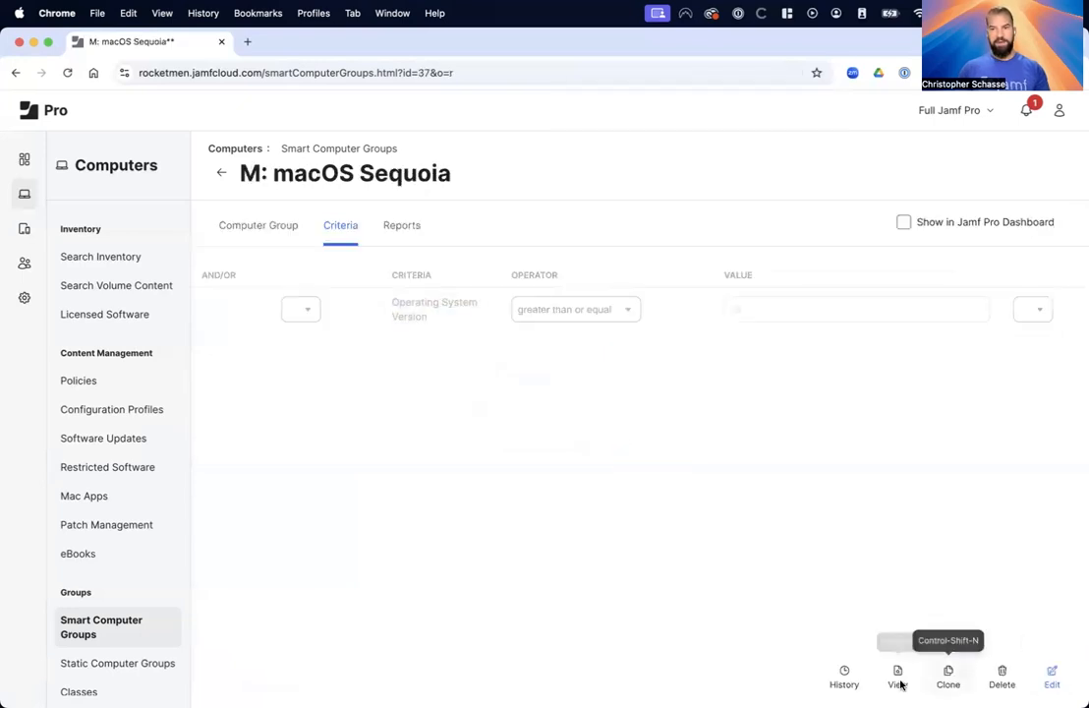
# Step: View the group's member computers, currently none
pyautogui.click(900, 681)
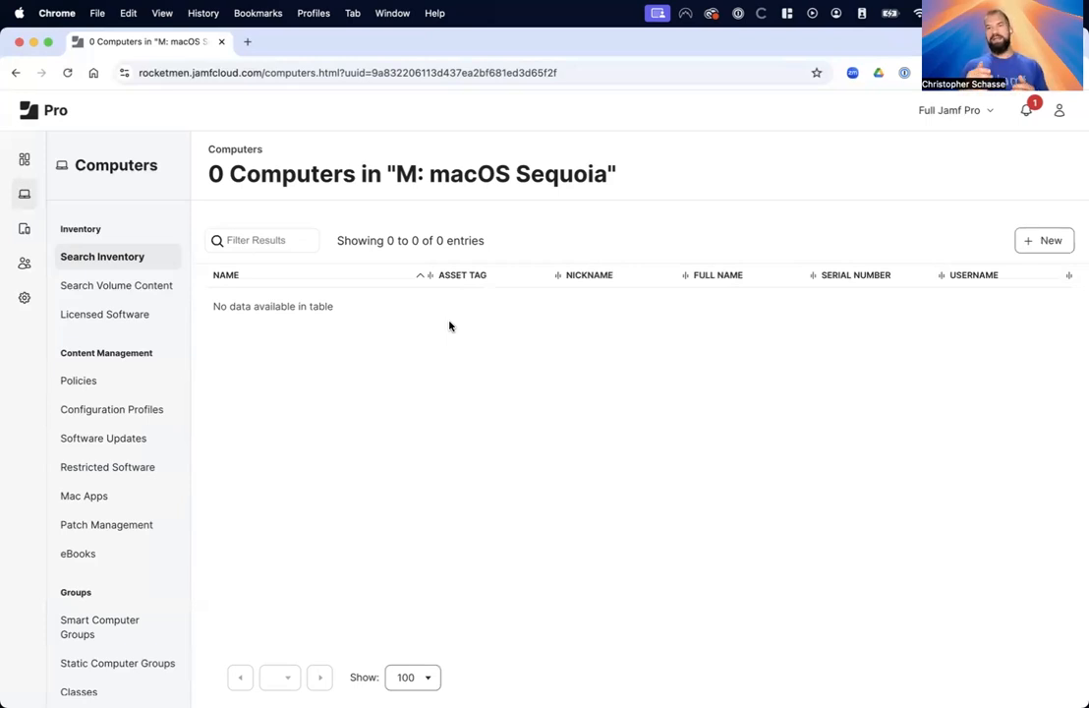
# Step: Filter Policies for 'inventory update' and view the Update Inventory policy's logs
pyautogui.click(64, 374)
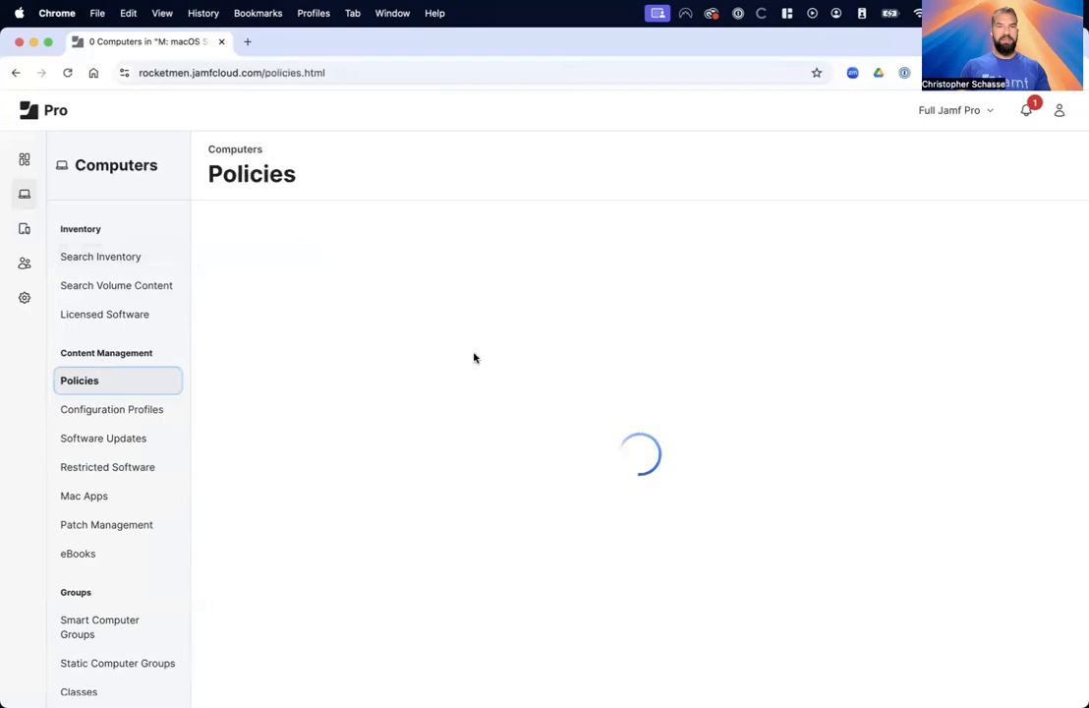
pyautogui.click(315, 222)
pyautogui.write('inv')
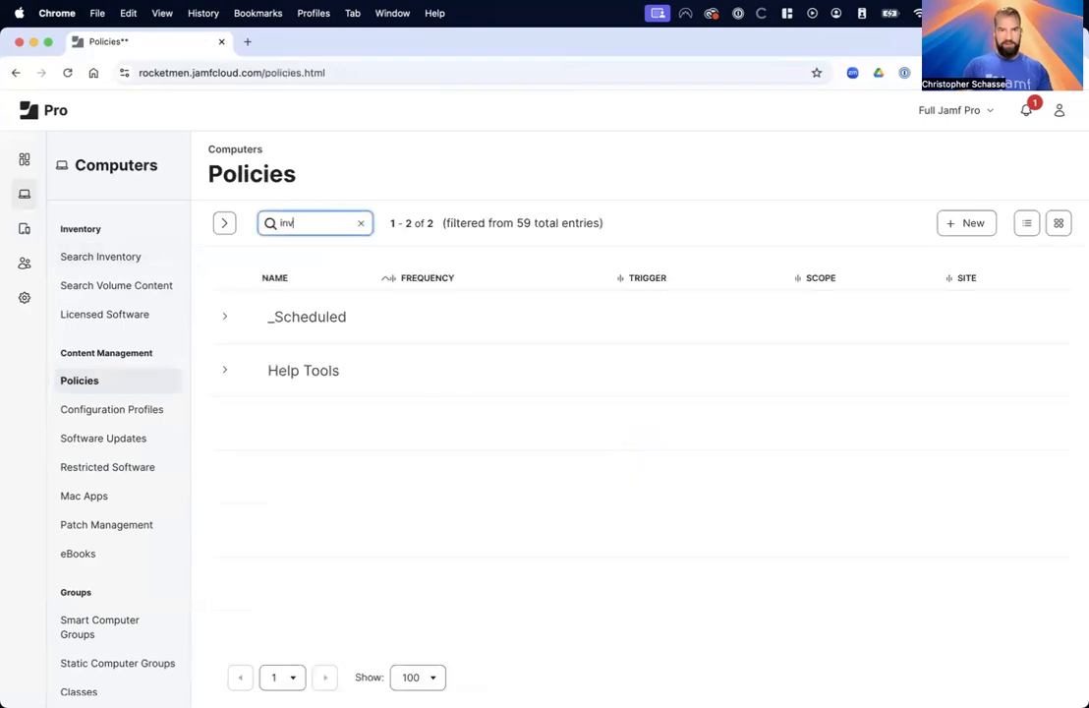
pyautogui.write('entory update')
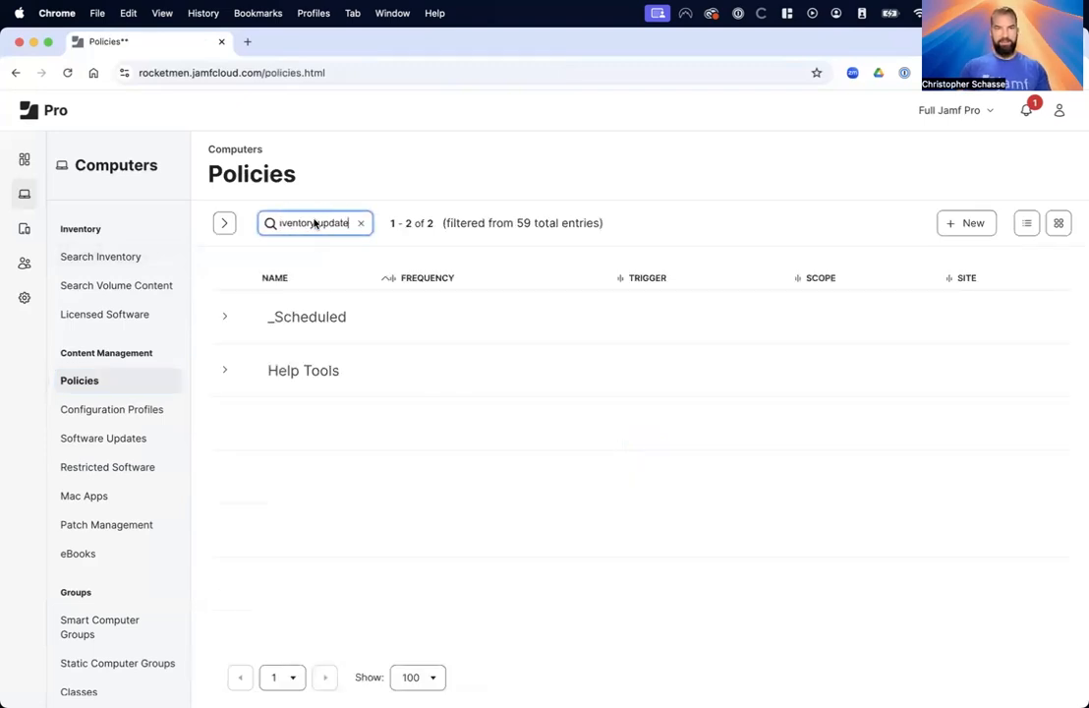
pyautogui.click(225, 316)
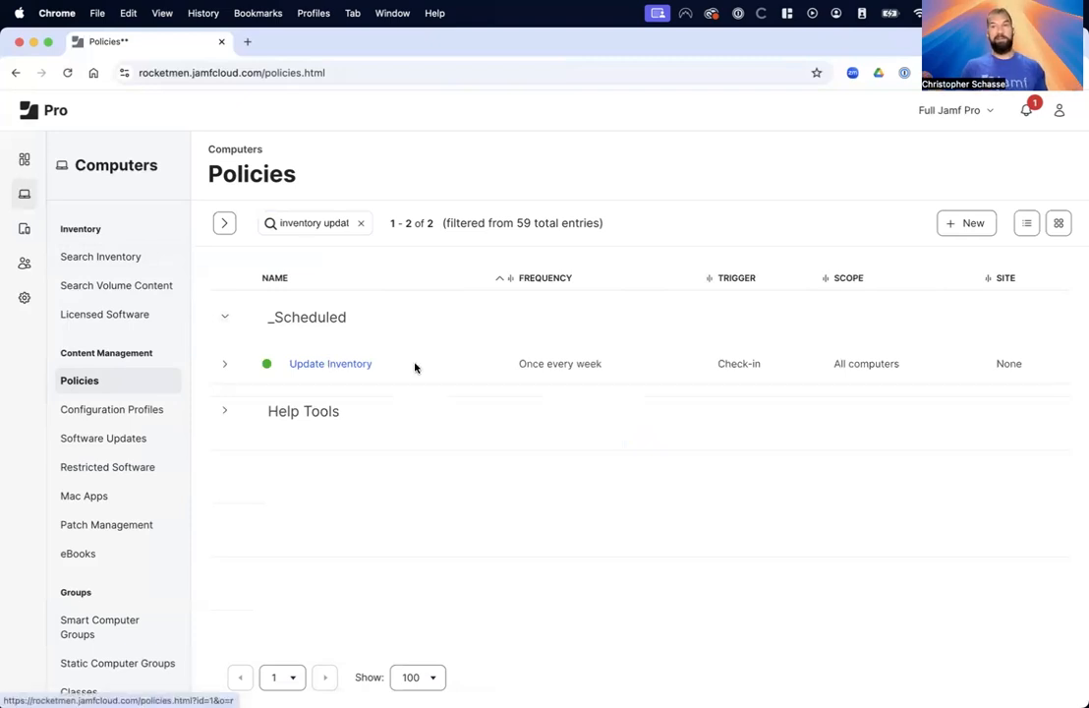
pyautogui.click(355, 365)
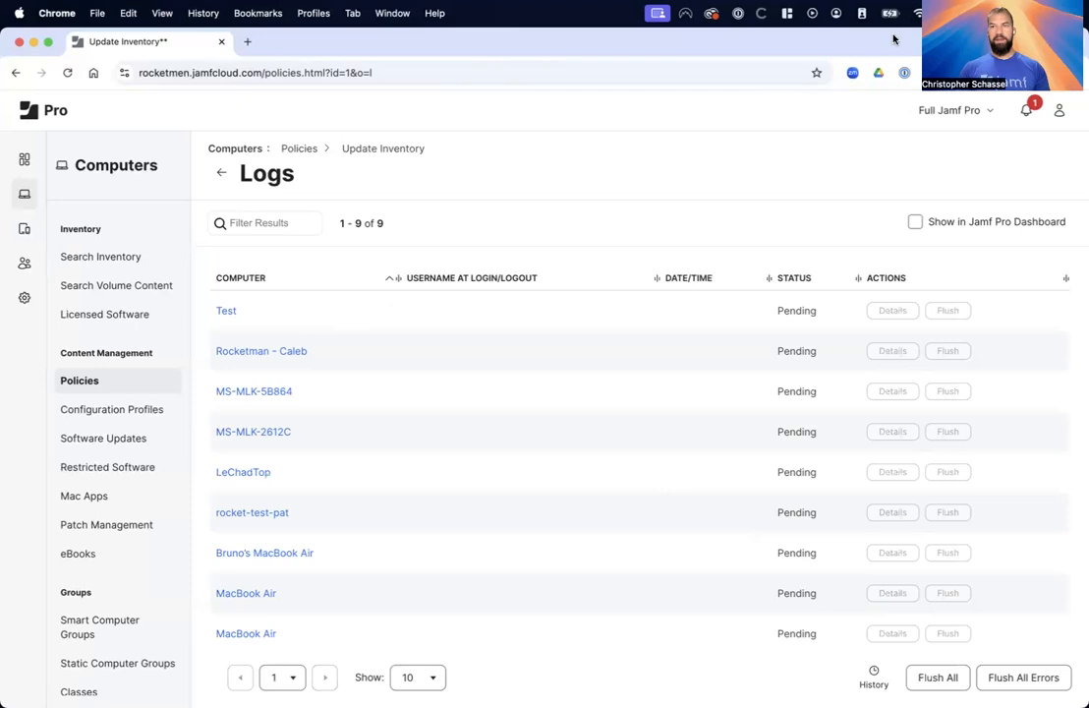
# Step: Read and dismiss the Apple terms notification, then head to business.apple.com
pyautogui.click(1030, 111)
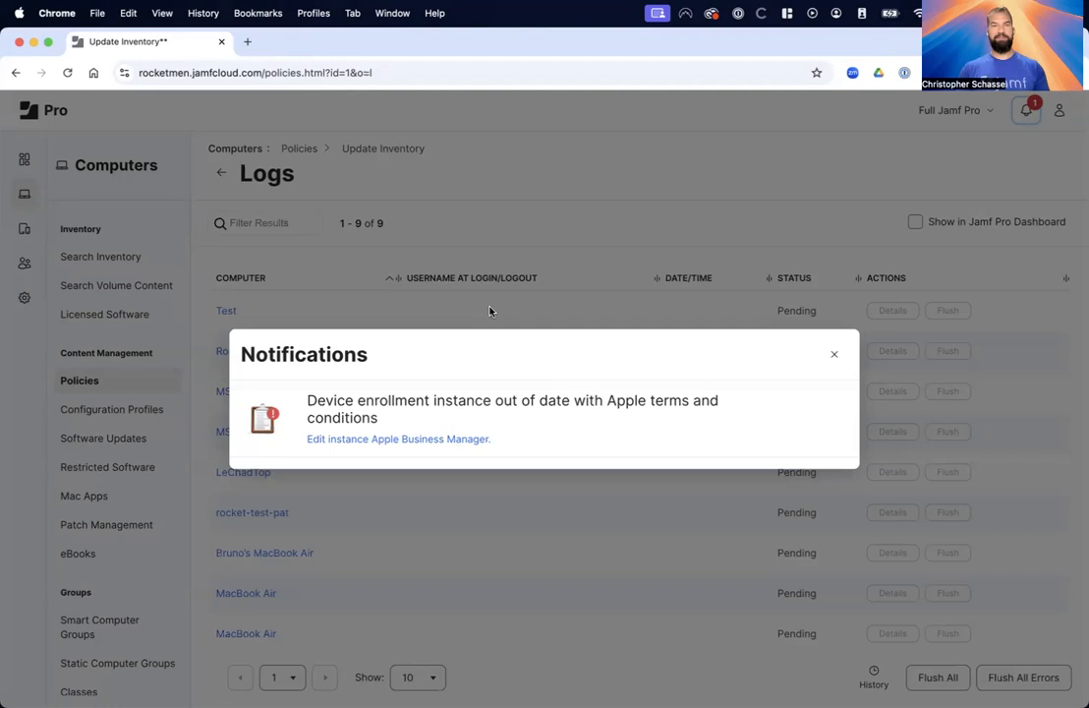
pyautogui.click(833, 355)
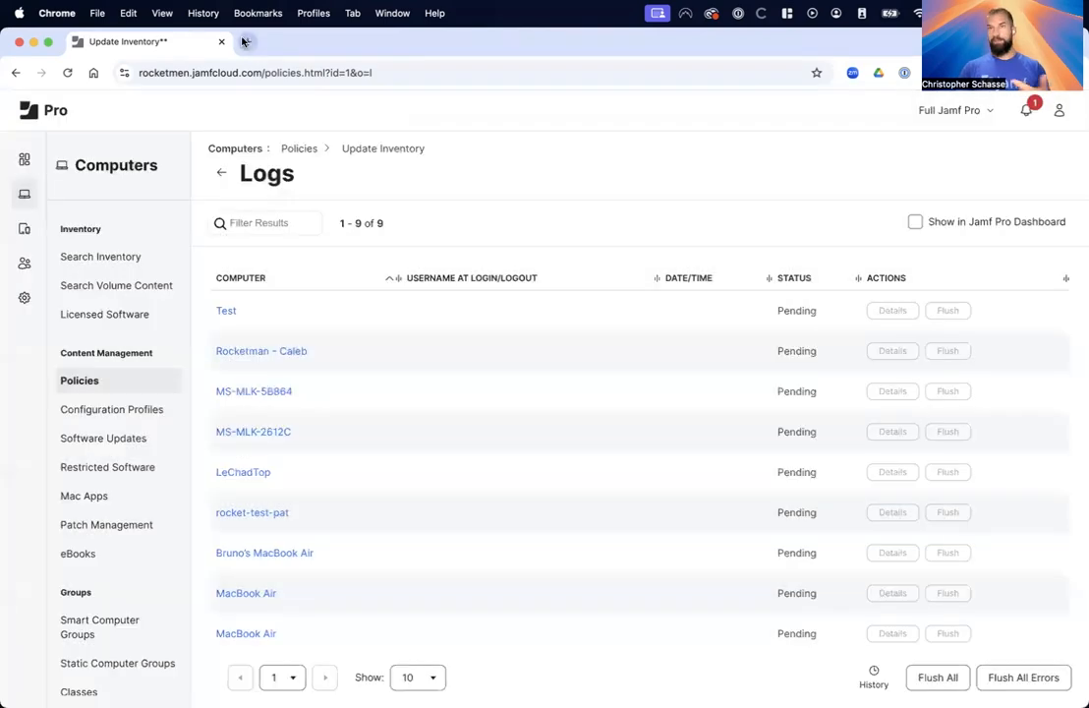
pyautogui.click(244, 41)
pyautogui.write('business.apple.com')
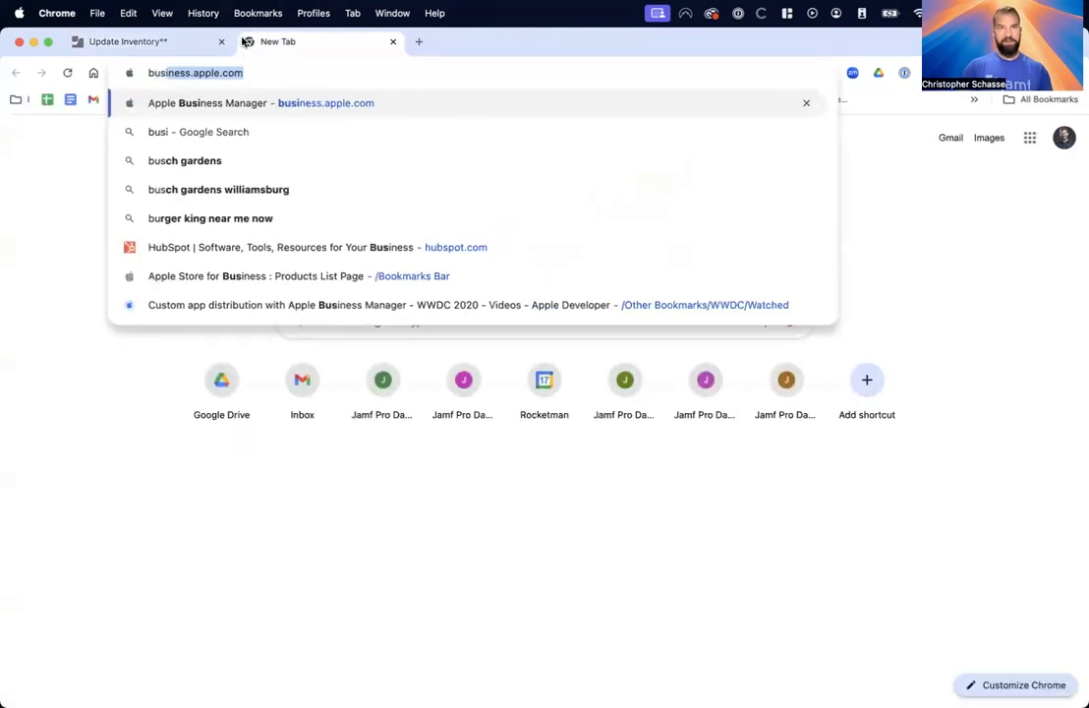
# Step: Sign in to Apple Business Manager at business.apple.com
pyautogui.press('Return')
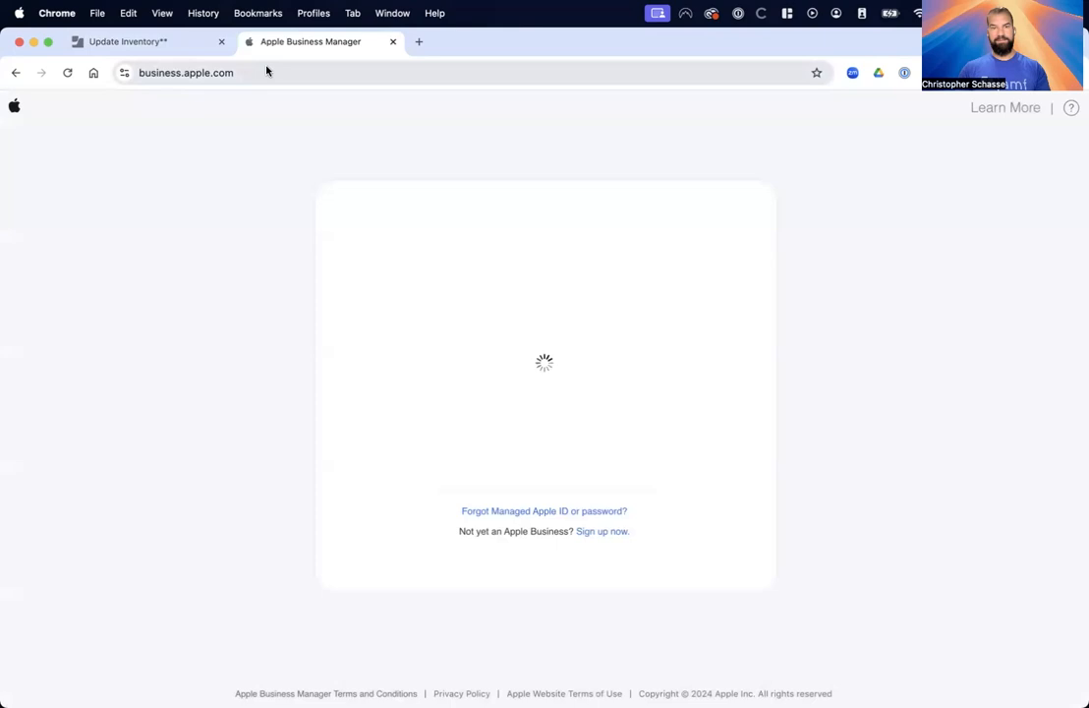
pyautogui.press('Return')
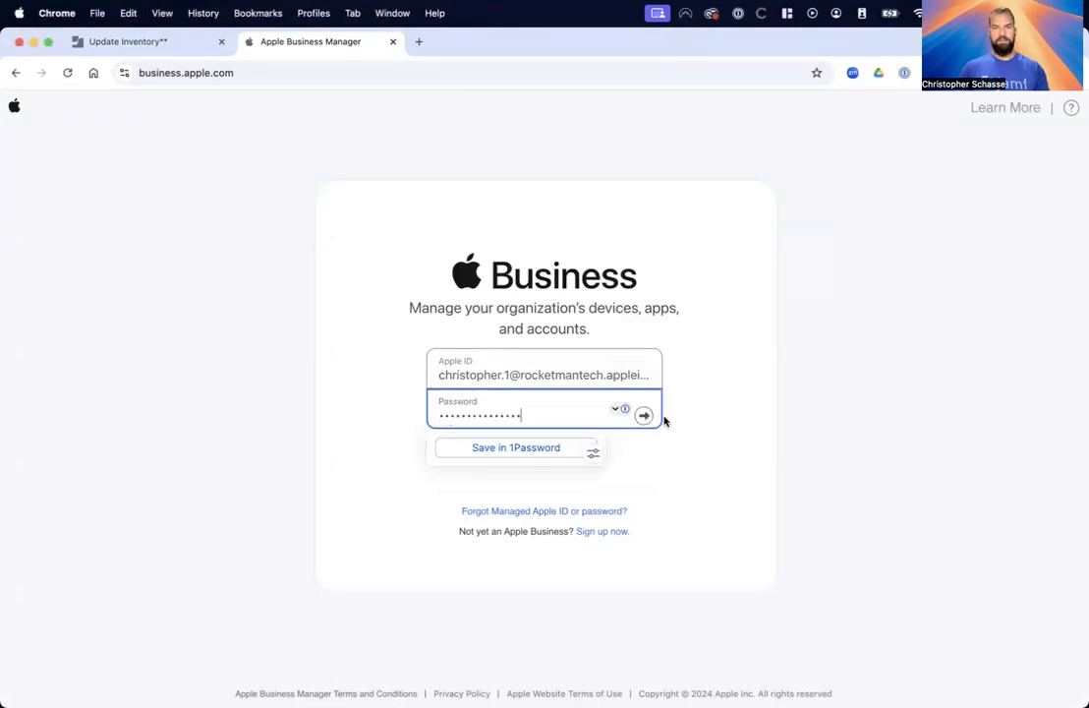
pyautogui.click(645, 417)
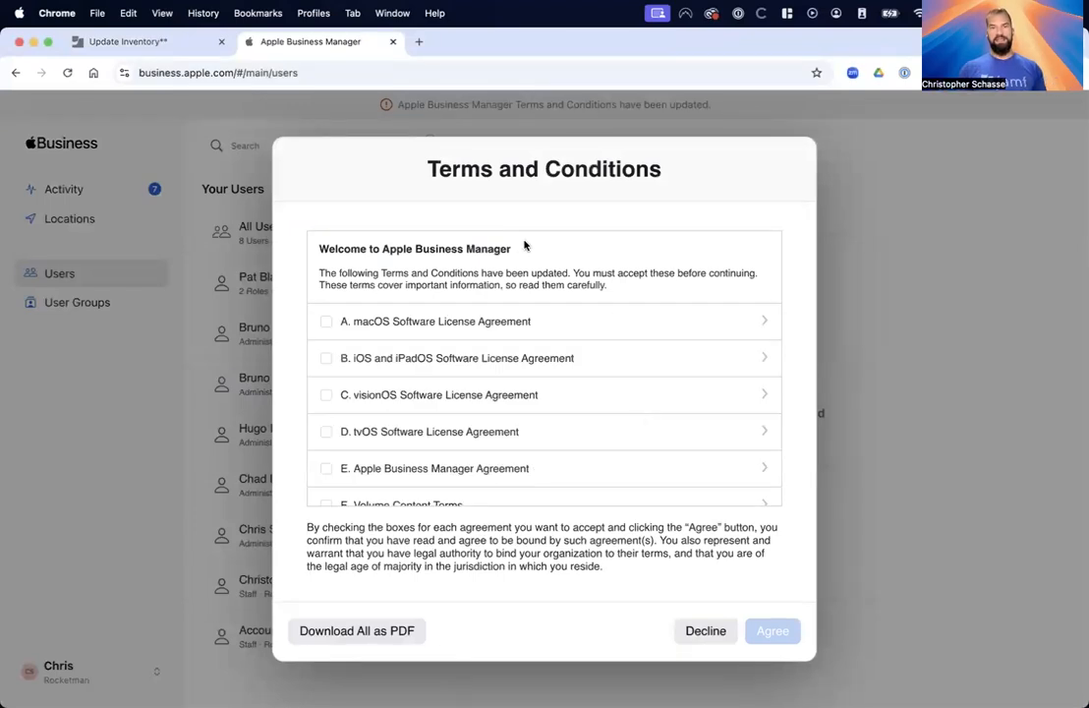
pyautogui.scroll(-1, 572, 363)
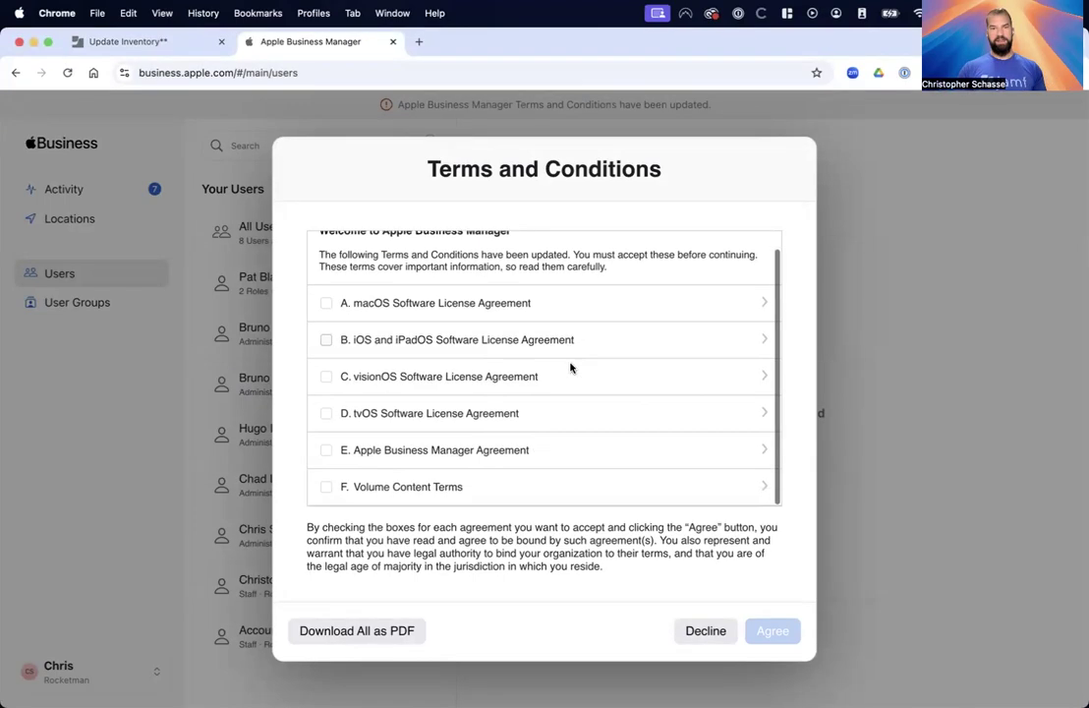
# Step: Accept all six updated agreements (macOS, iOS/iPadOS, visionOS, tvOS, ABM Agreement, Volume Content Terms) and agree
pyautogui.click(327, 304)
pyautogui.click(326, 340)
pyautogui.click(327, 377)
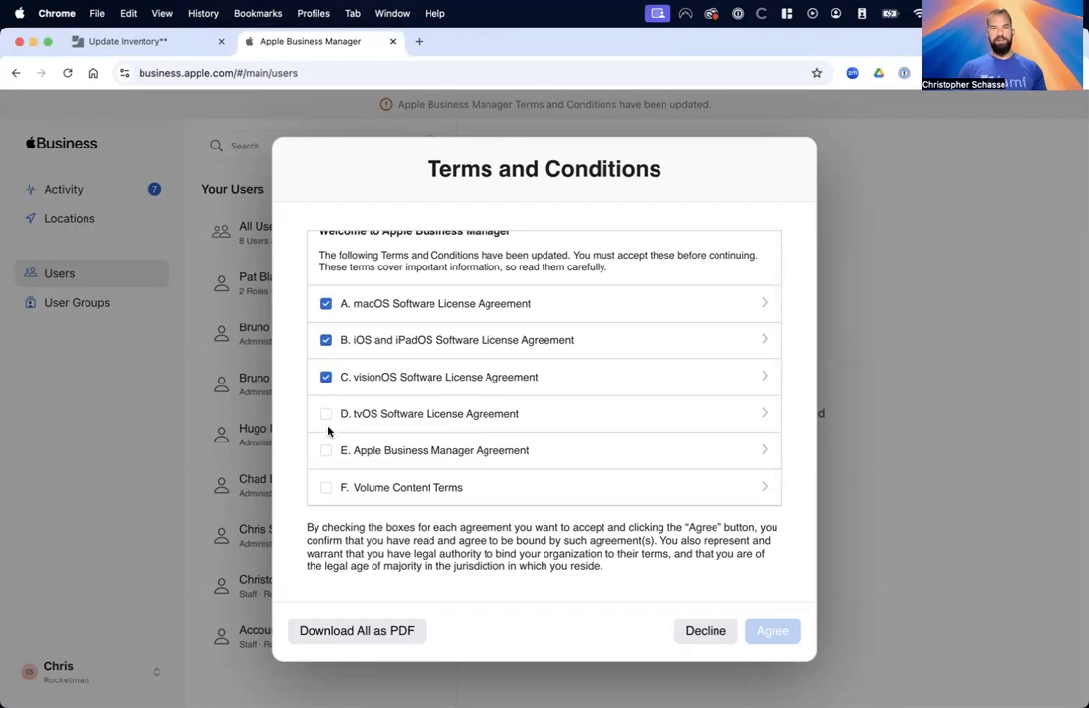
pyautogui.click(329, 447)
pyautogui.click(777, 632)
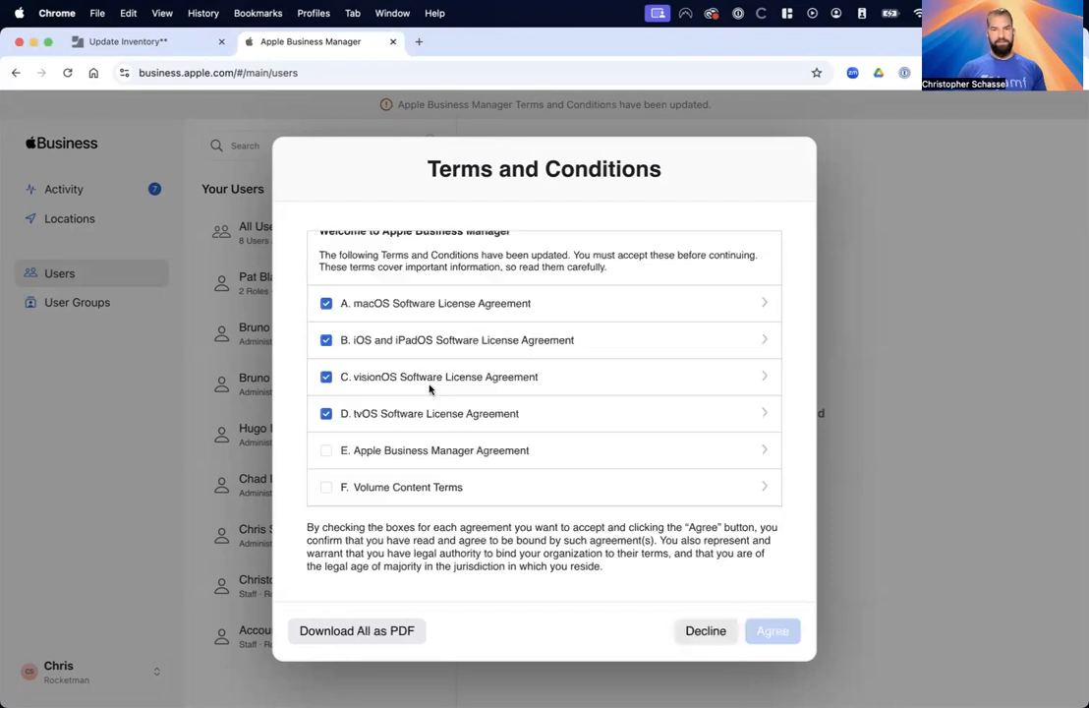
pyautogui.click(326, 450)
pyautogui.click(327, 487)
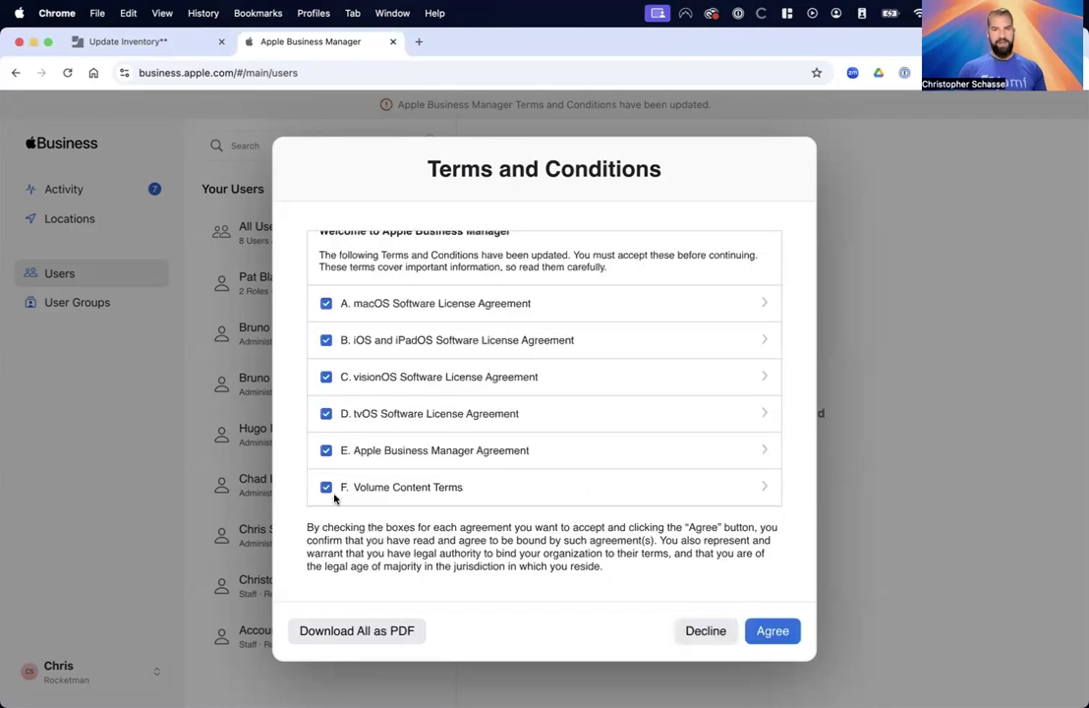
pyautogui.click(779, 630)
pyautogui.hotkey('ctrl', 'shift', 'Tab')
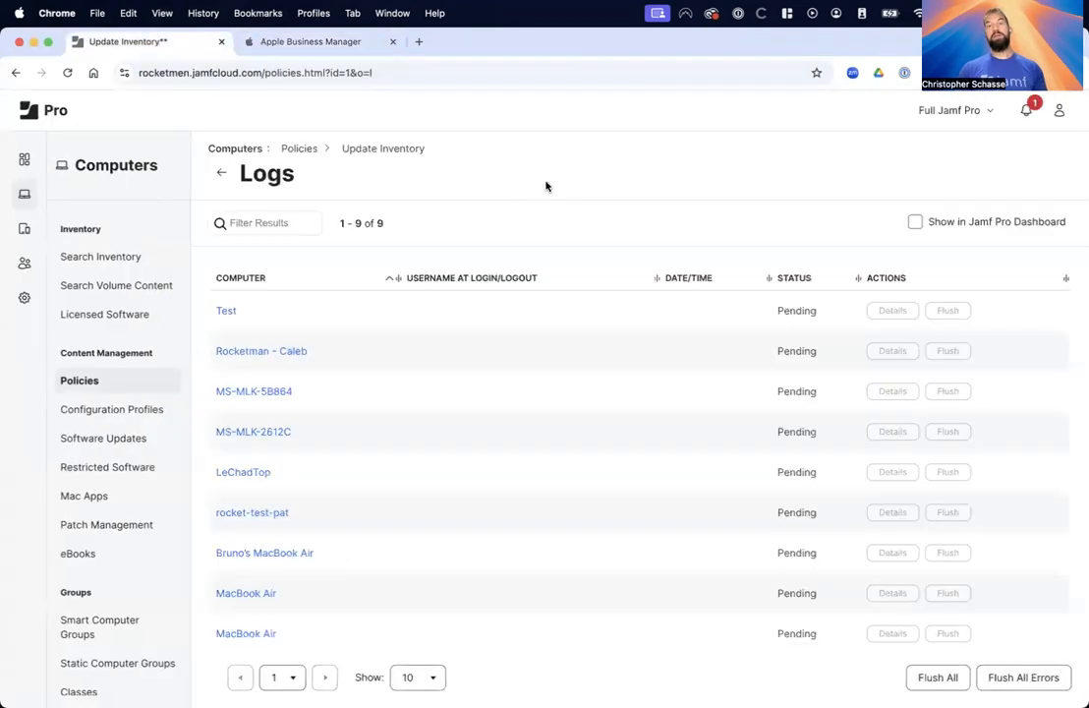
pyautogui.click(340, 44)
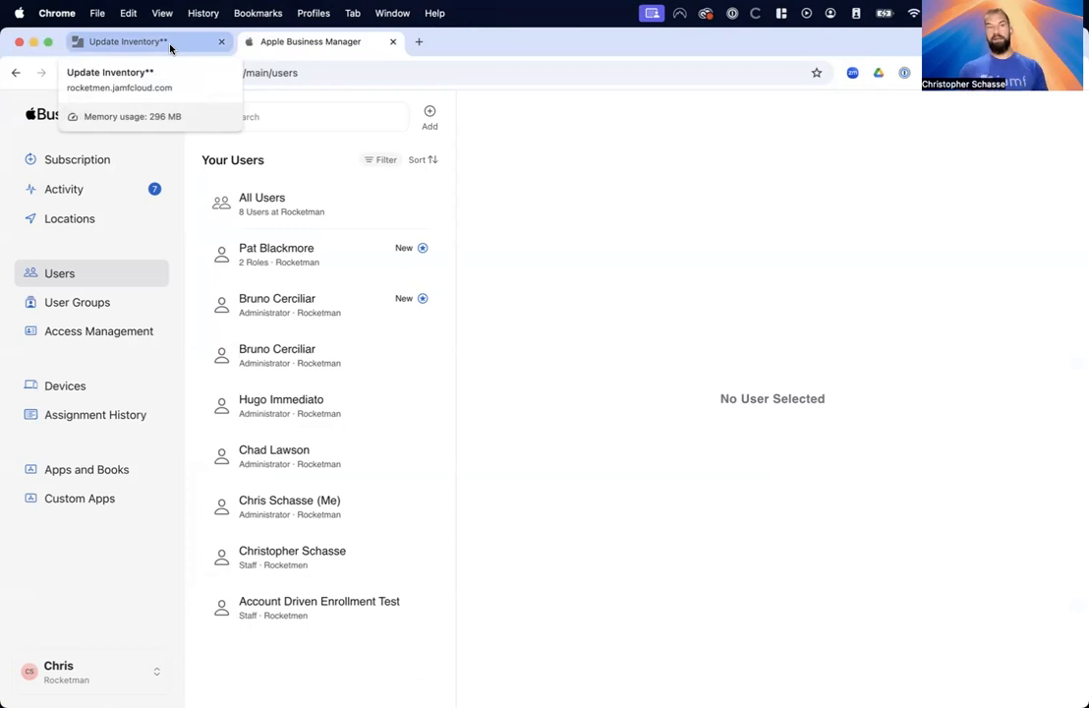
pyautogui.click(173, 49)
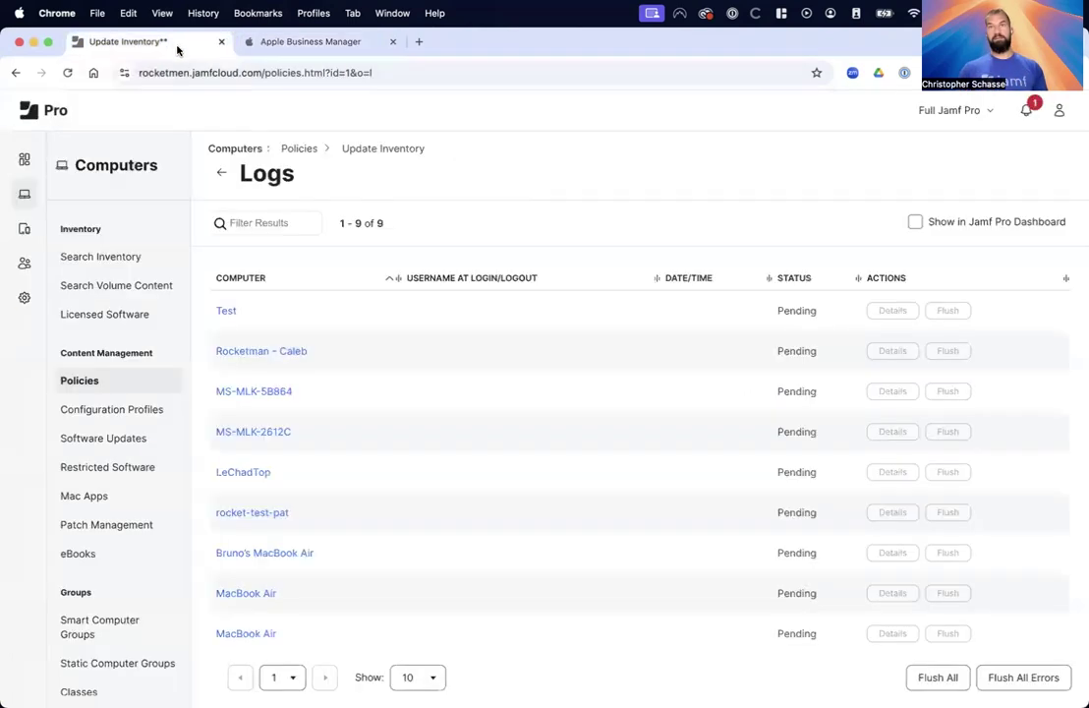
pyautogui.click(1027, 110)
pyautogui.click(834, 353)
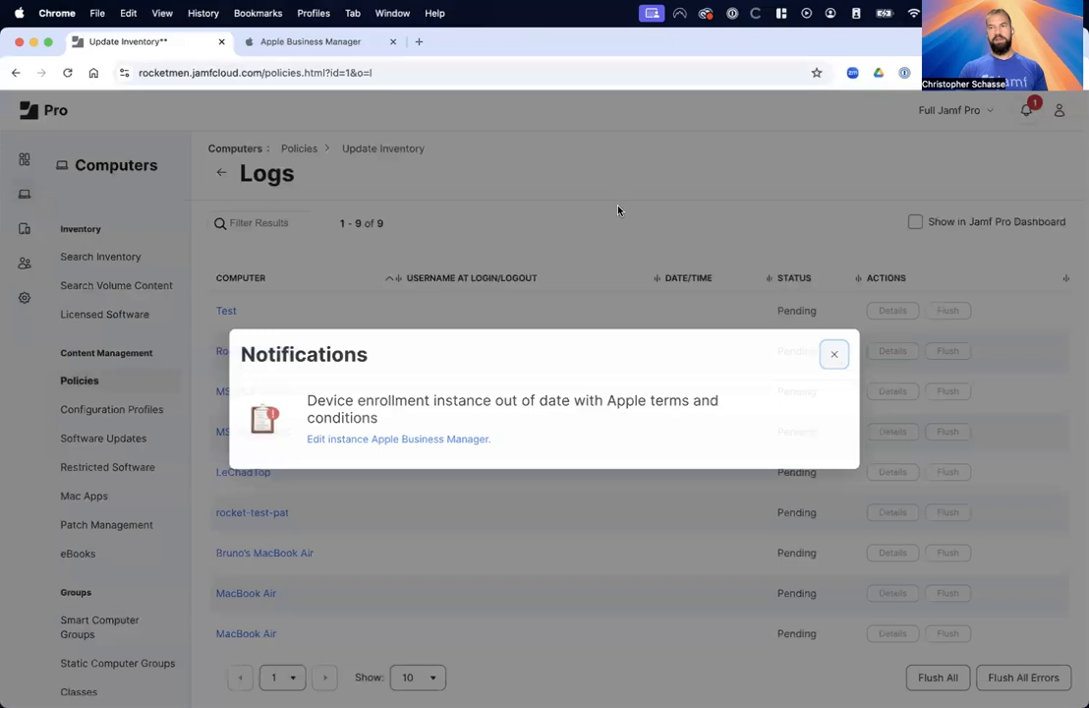